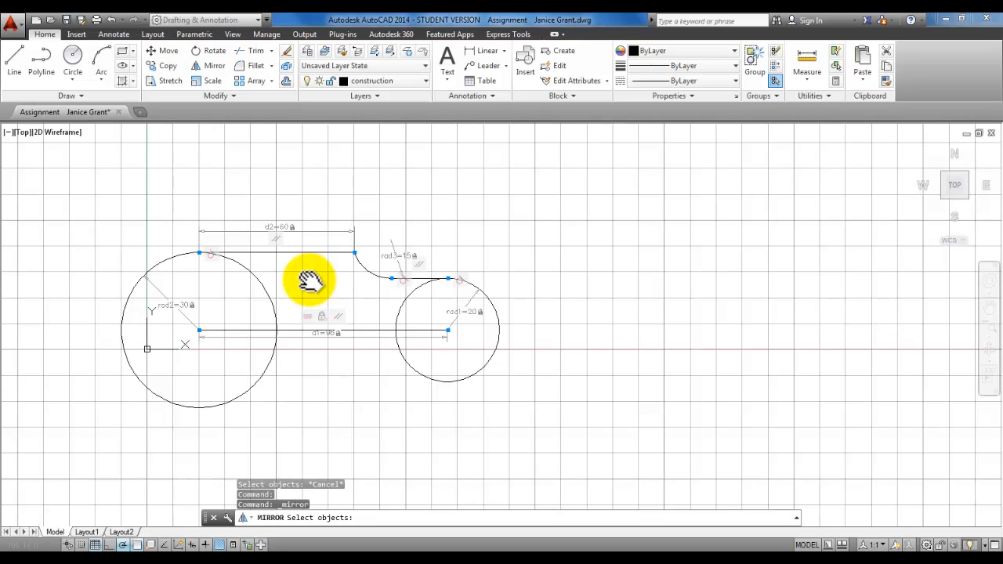
scroll(310, 282, up, 2)
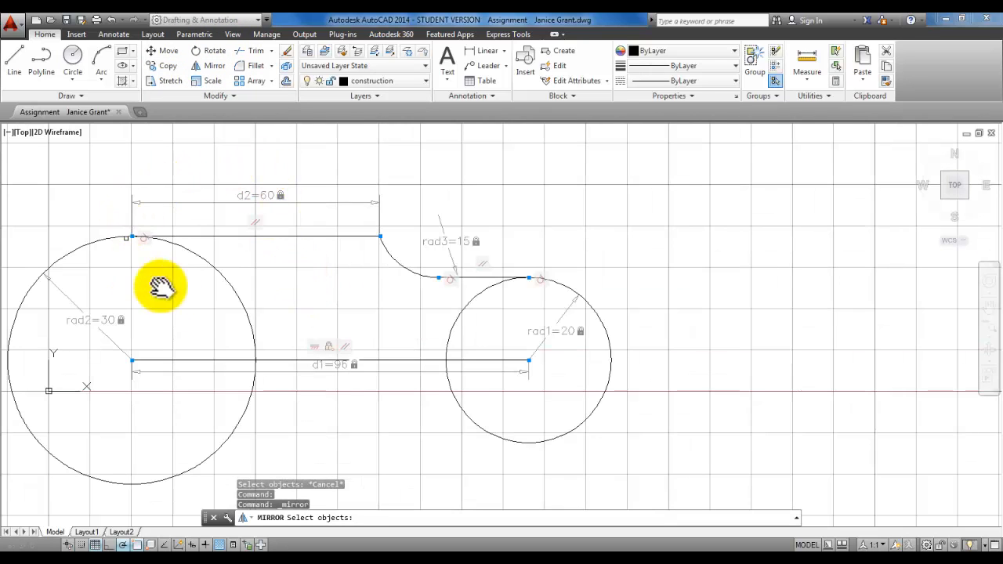
scroll(269, 298, down, 2)
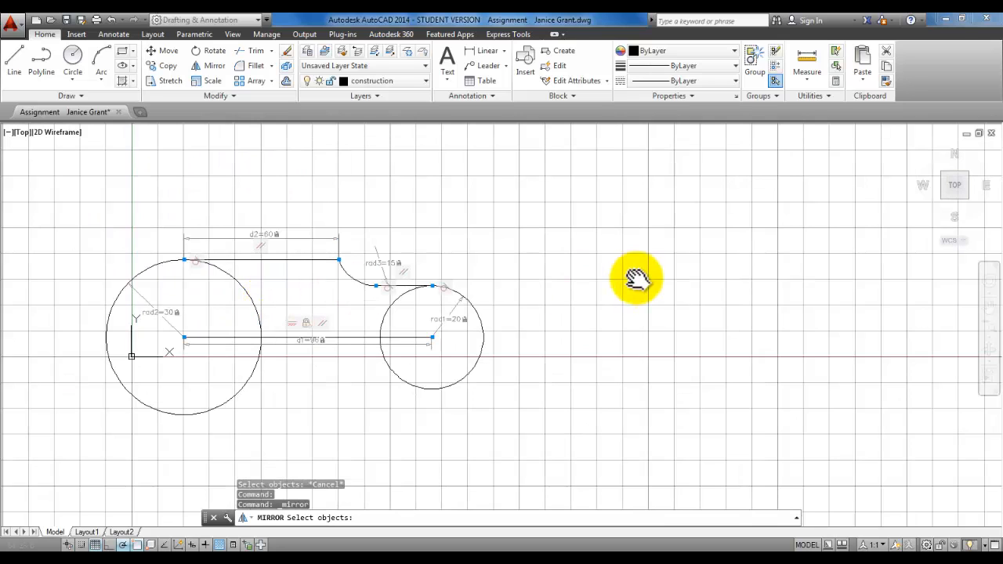
click(690, 164)
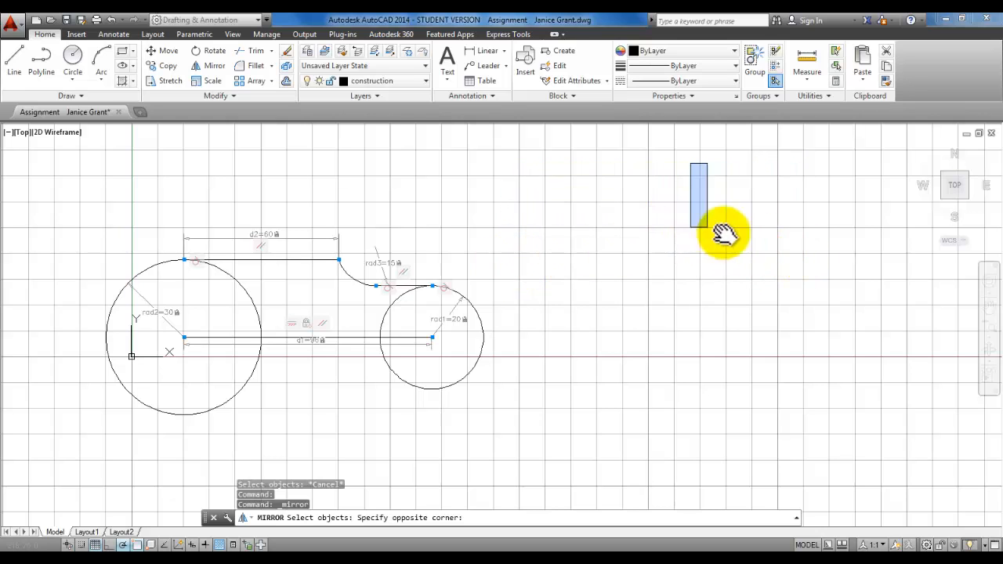
click(891, 257)
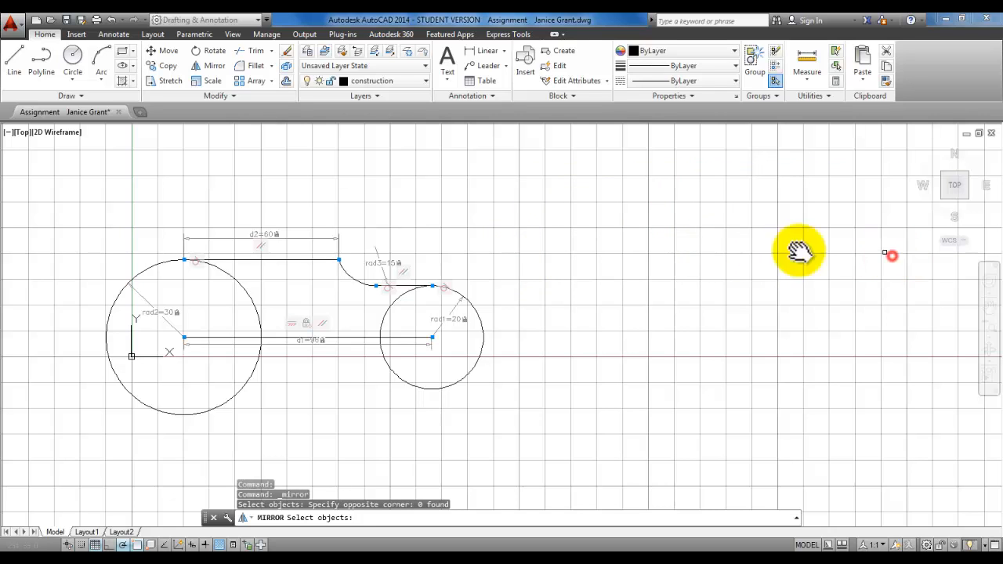
scroll(315, 282, up, 2)
mouse_move(316, 284)
middle_down()
mouse_move(405, 261)
mouse_move(416, 275)
middle_up()
scroll(416, 275, down, 2)
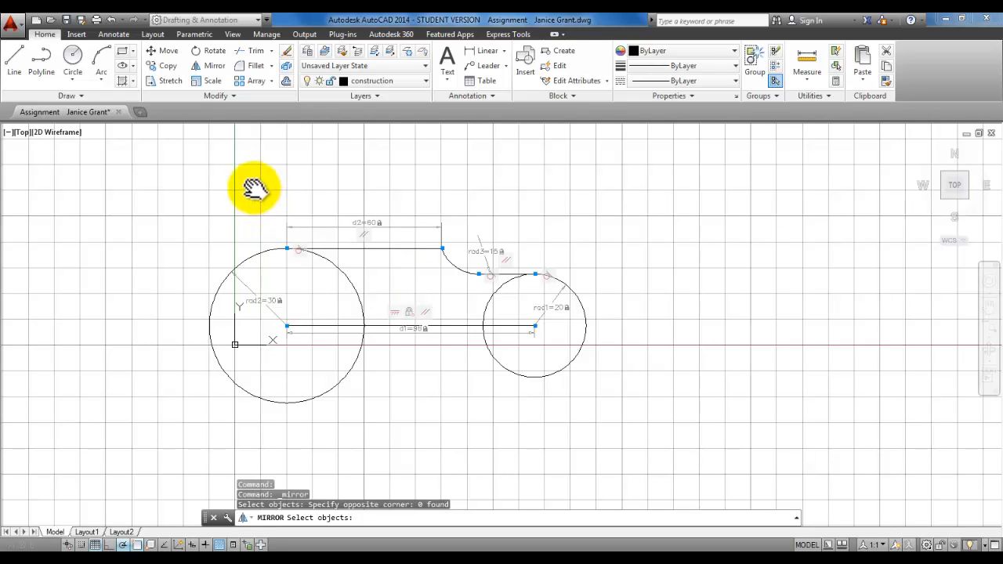
Turn off the grid and mirror the upper lines, concave arc and their constraints about the horizontal centre line, keeping the source objects.
click(95, 544)
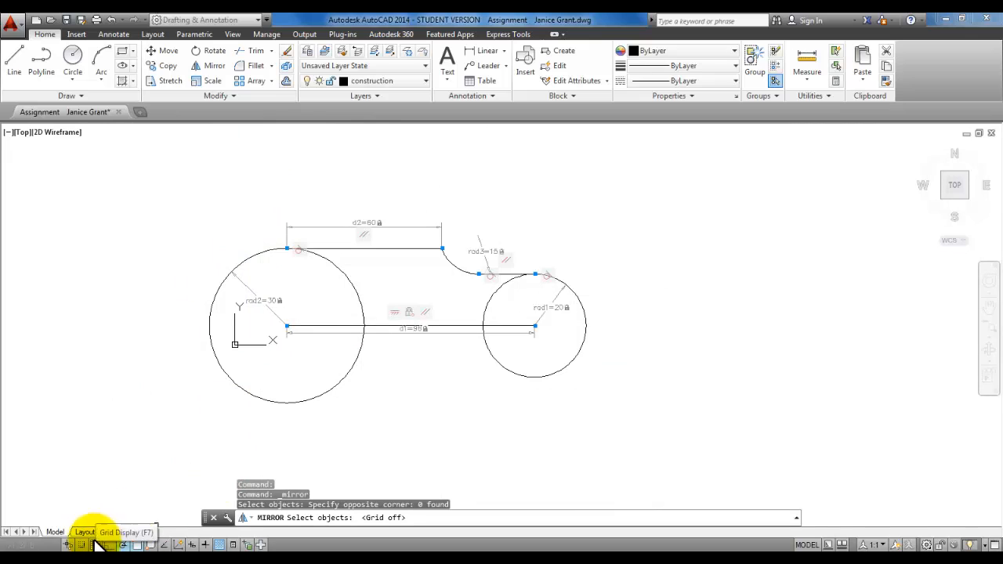
click(256, 195)
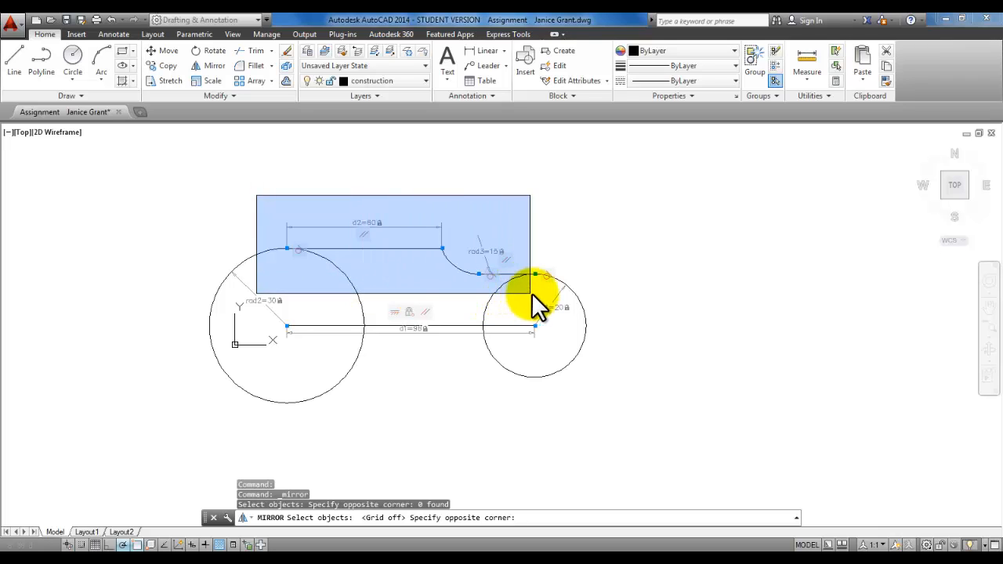
click(617, 289)
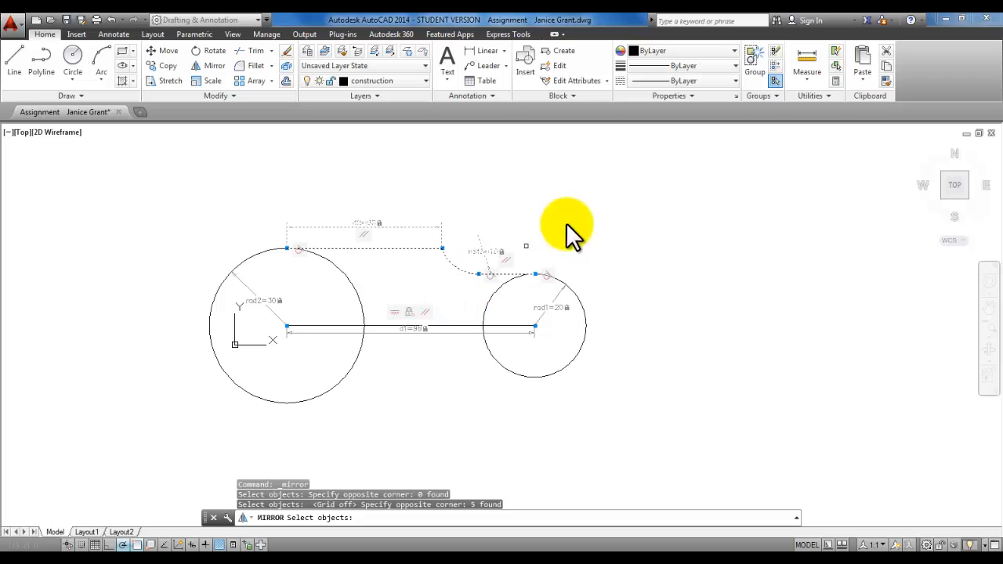
key(Return)
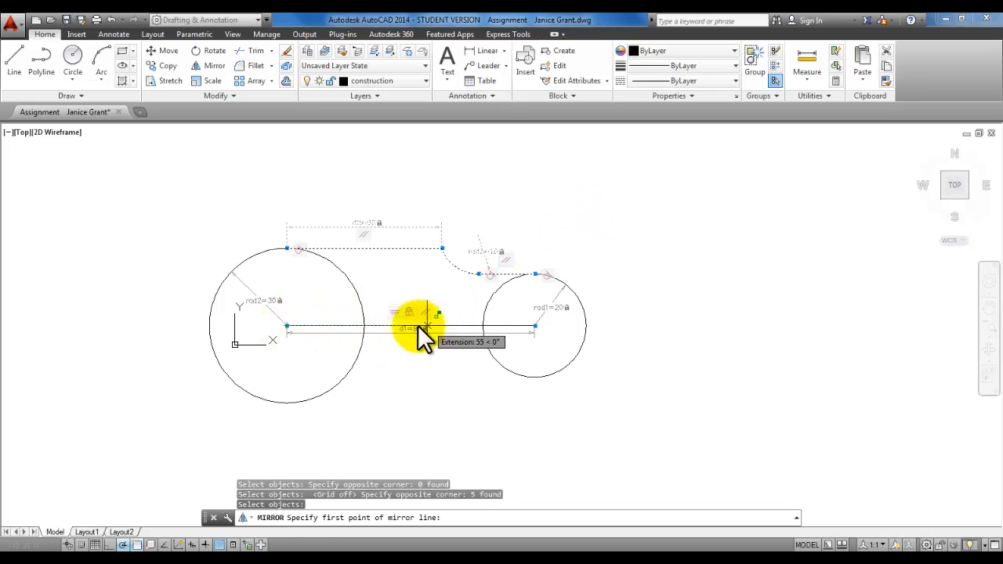
click(289, 323)
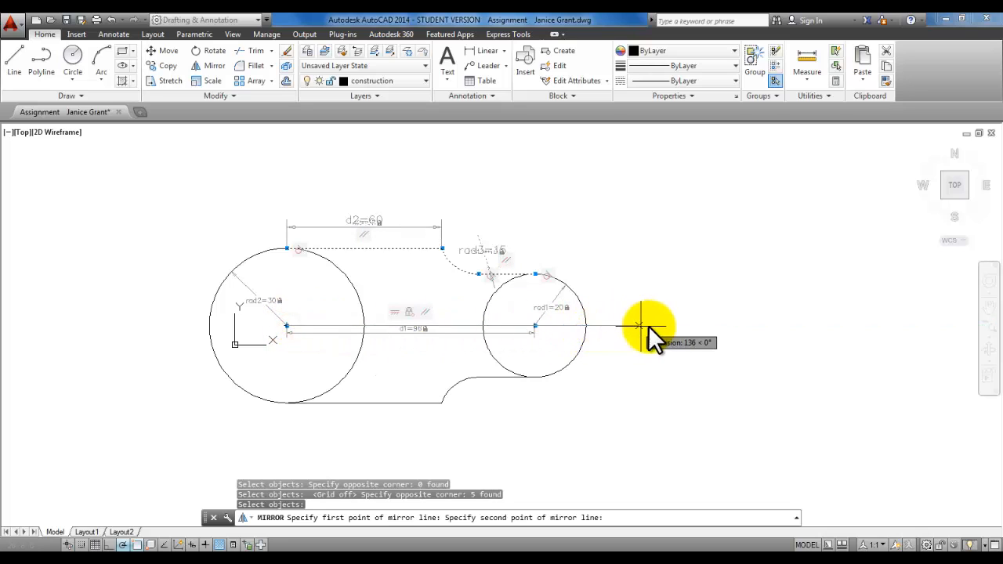
click(769, 323)
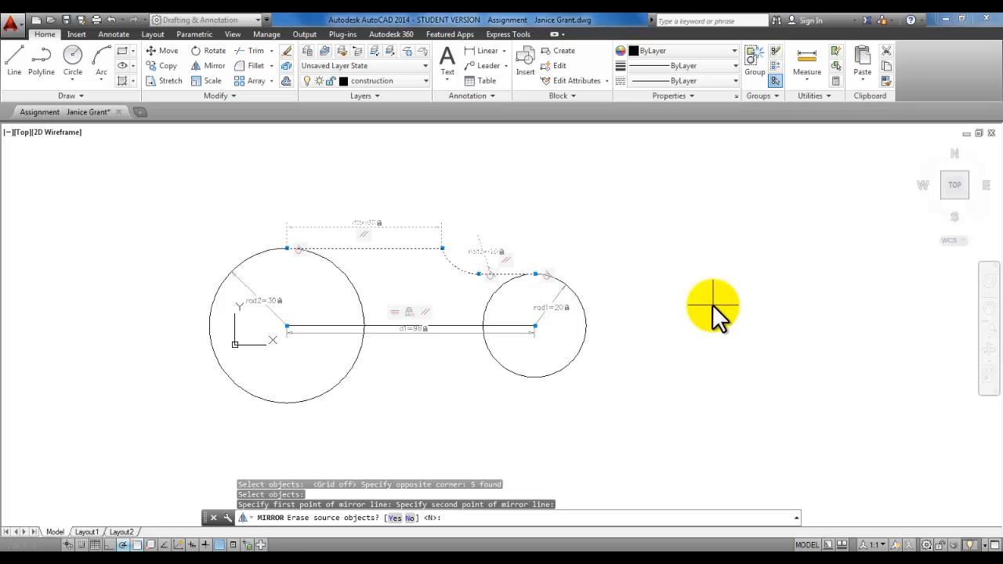
key(Return)
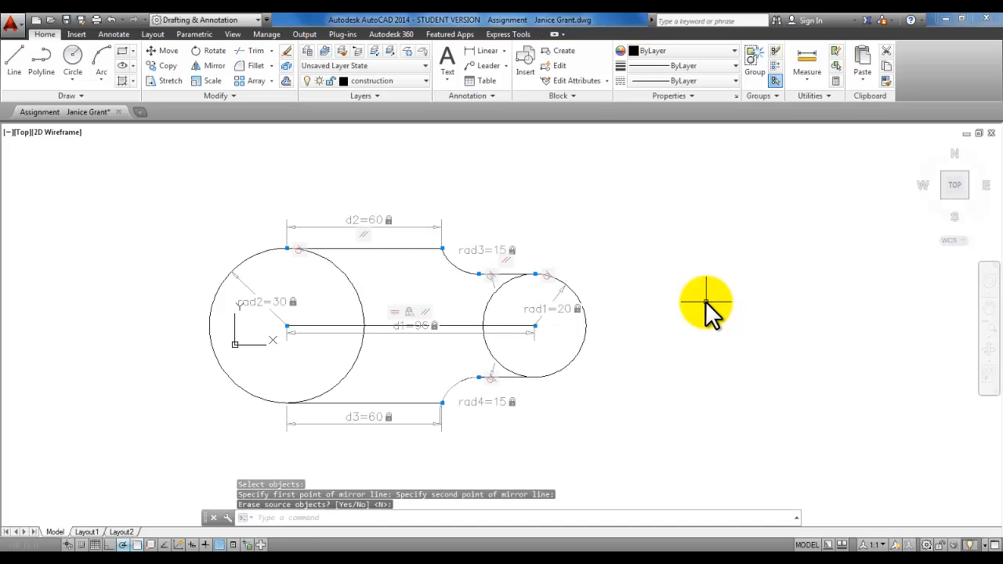
Trim away the inner halves of both circles, using all objects as cutting edges, to leave one outer outline around the centre line.
scroll(616, 387, up, 2)
scroll(617, 369, down, 2)
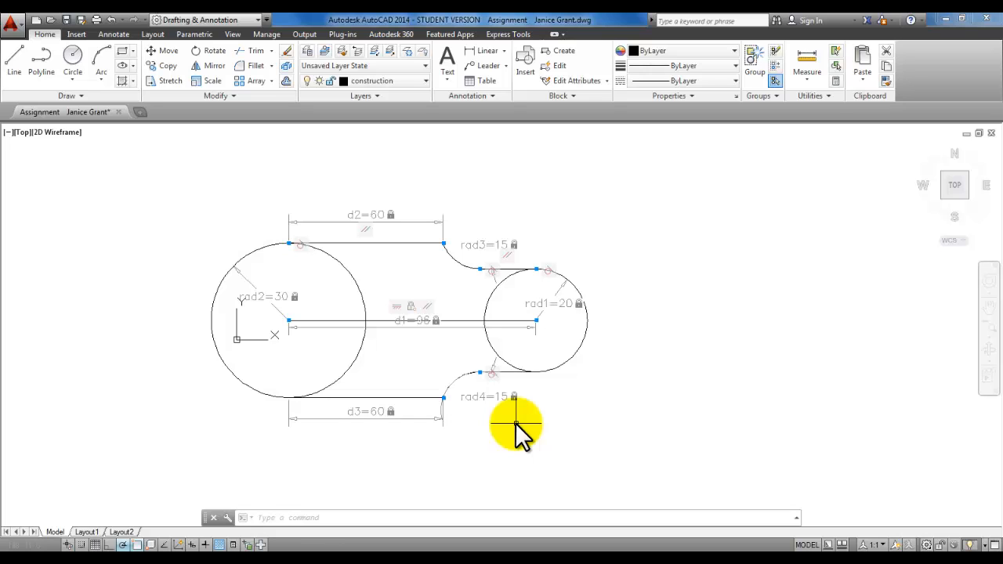
middle_drag(587, 399, 609, 389)
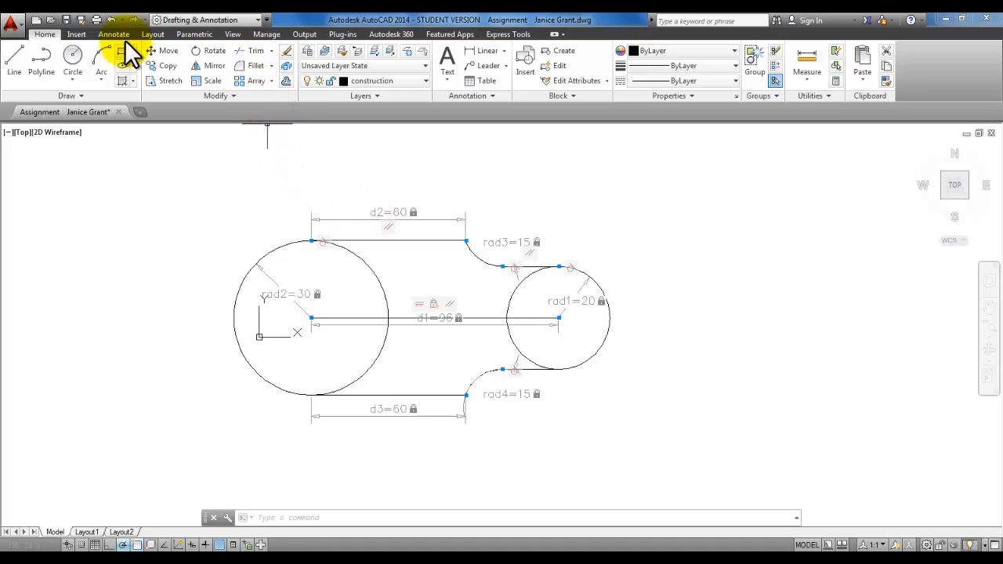
click(251, 52)
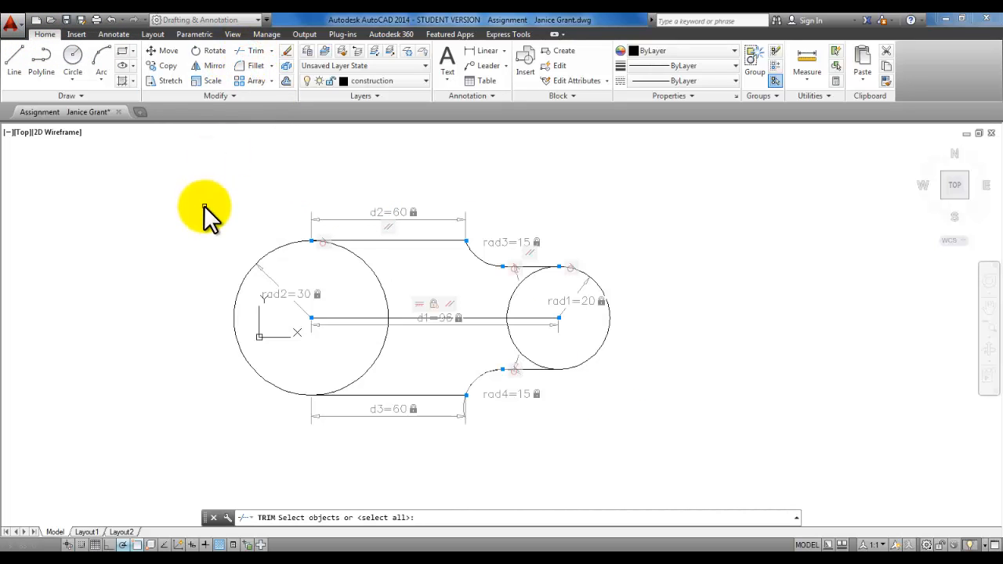
key(Return)
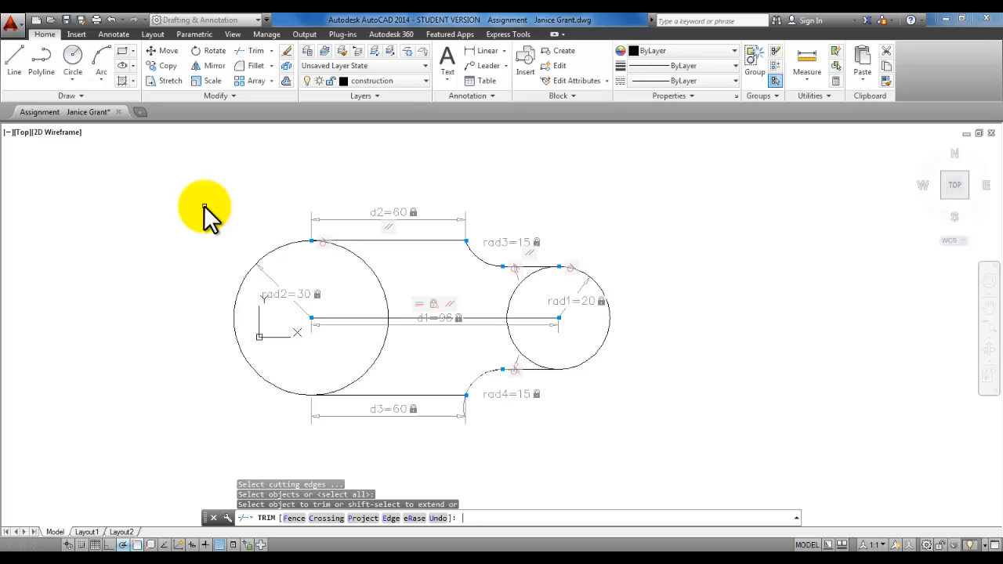
click(382, 288)
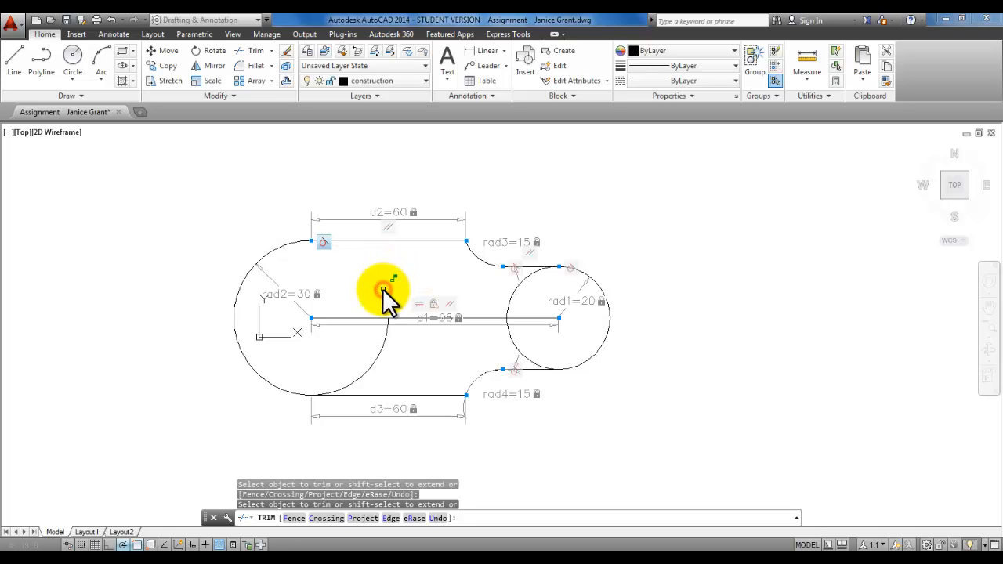
click(386, 330)
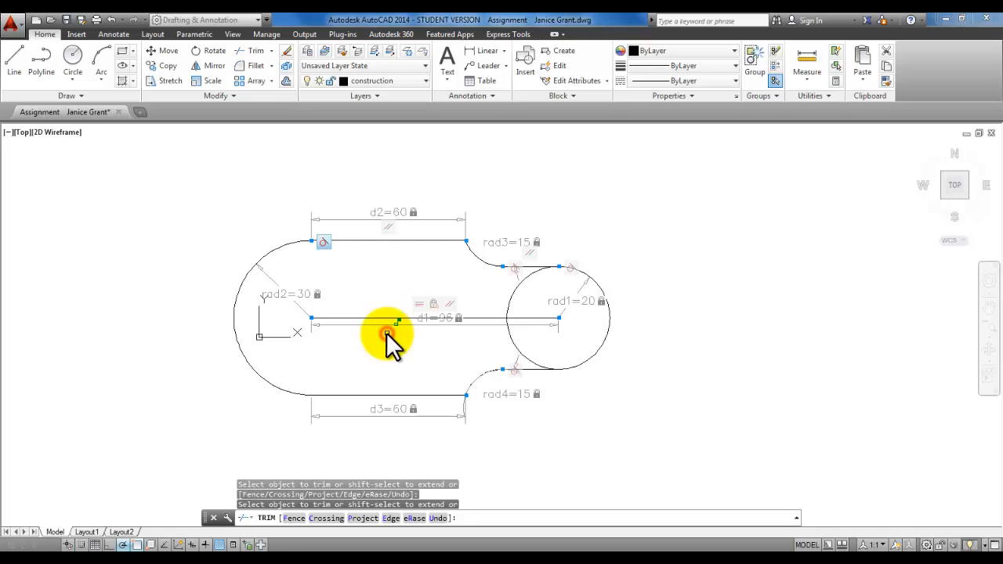
click(519, 288)
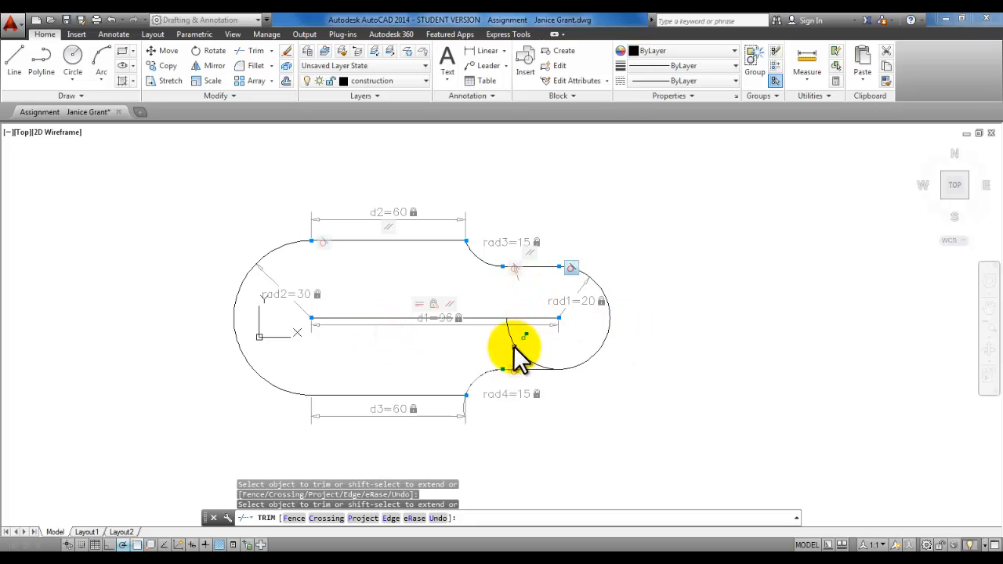
click(514, 346)
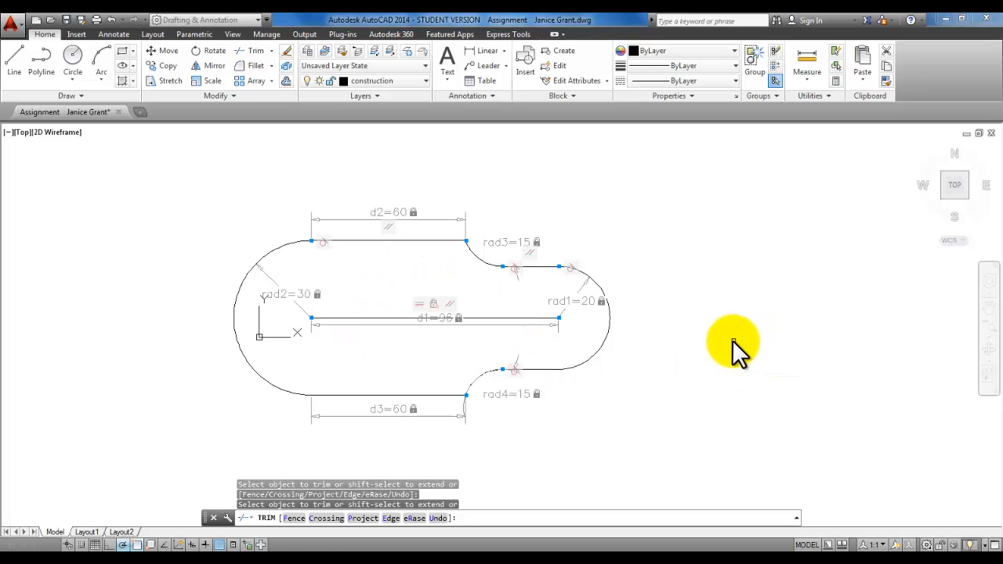
Delete the mirrored radius constraint from the lower concave arc.
scroll(731, 340, up, 2)
scroll(732, 340, down, 3)
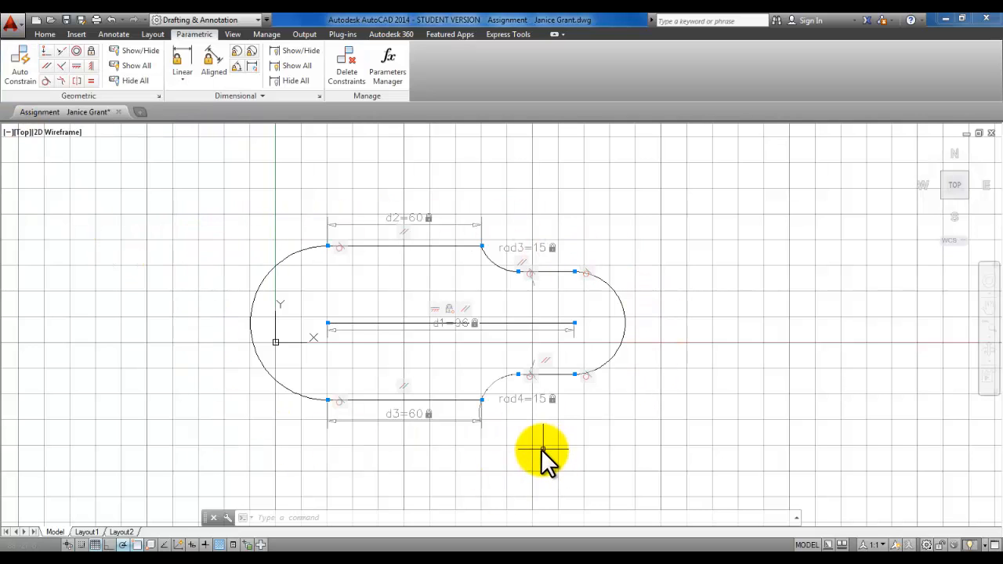
scroll(539, 449, up, 6)
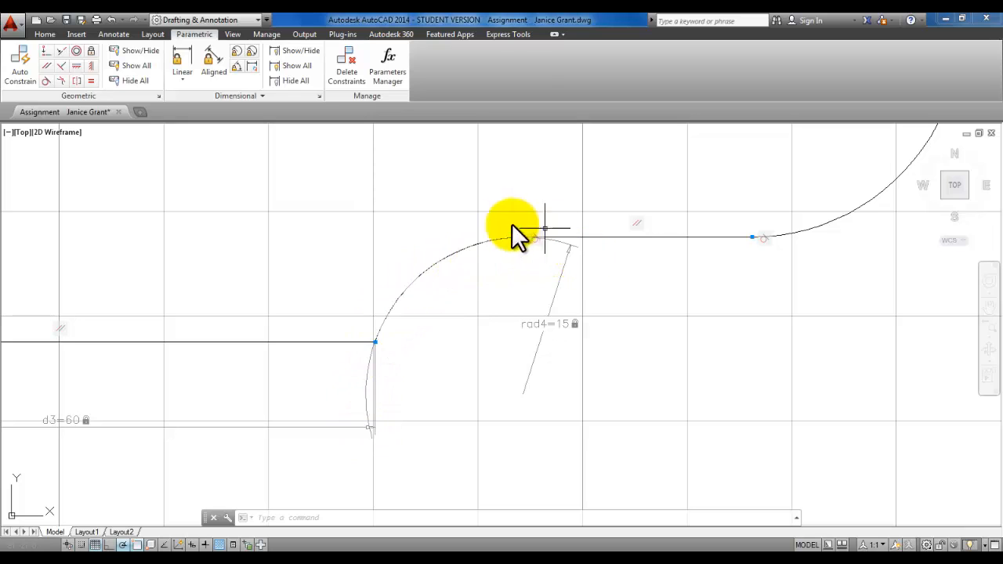
scroll(455, 327, up, 2)
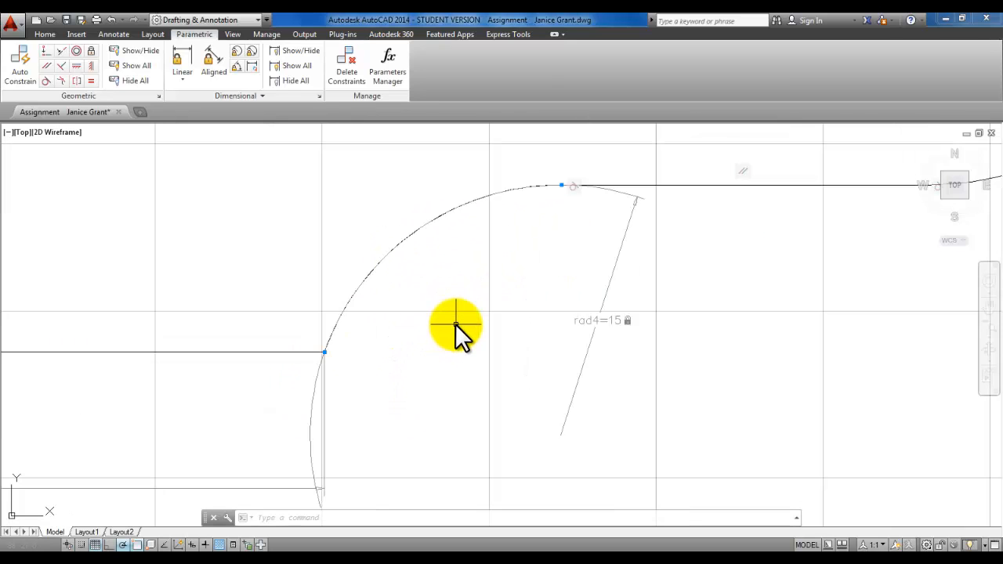
middle_drag(455, 327, 459, 296)
scroll(459, 296, down, 2)
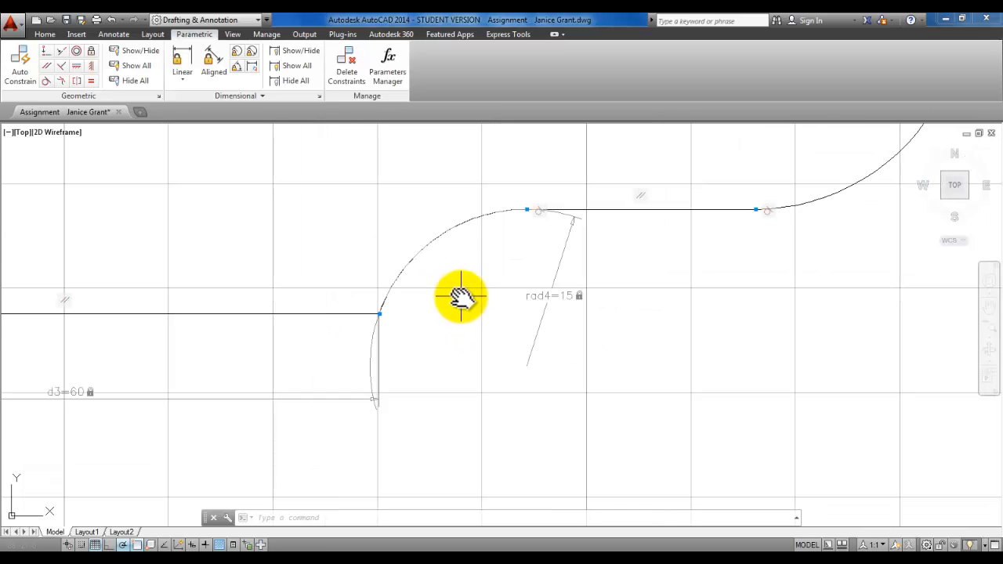
click(562, 256)
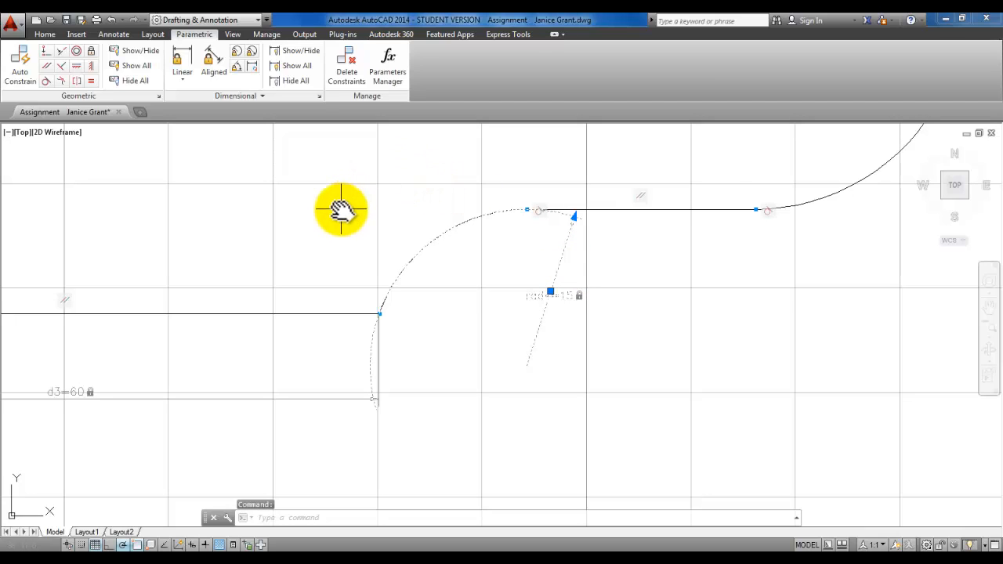
key(Delete)
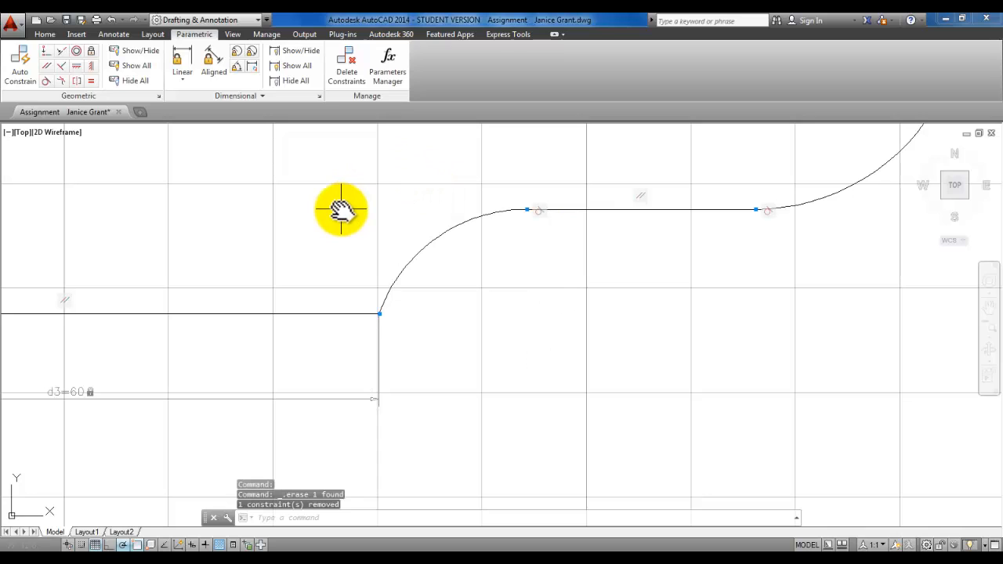
Add a radius constraint of 15 to the lower concave arc, placing its dimension line on the arc's centre side.
click(237, 53)
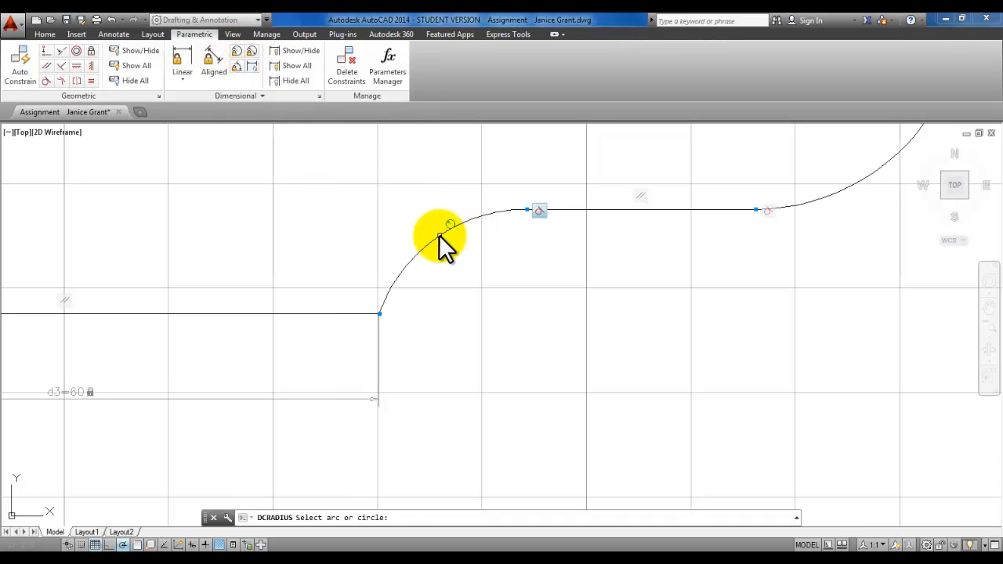
click(439, 235)
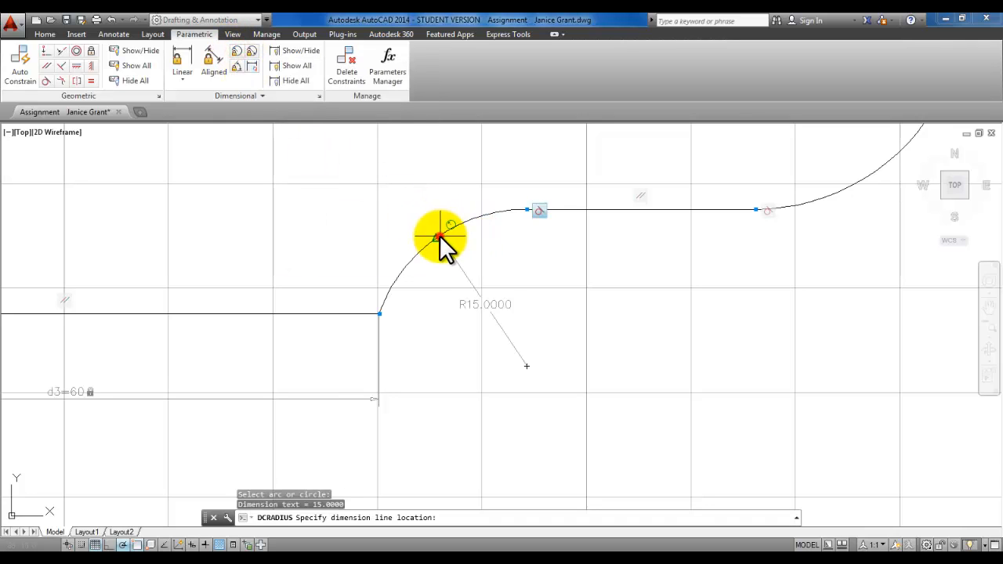
click(465, 309)
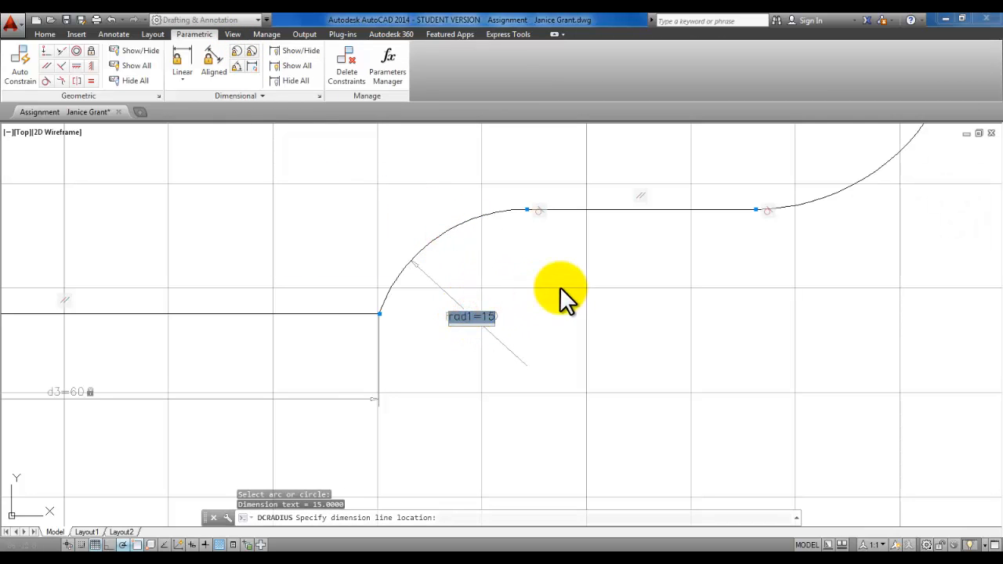
key(Return)
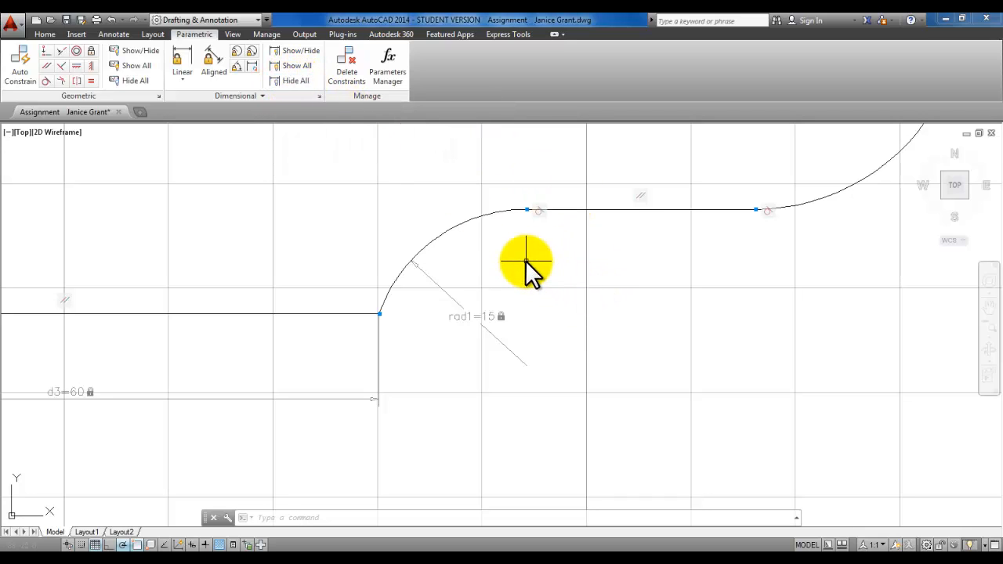
Stretch the upper concave arc's radius constraint so its dimension line runs from the arc's centre side and its arrow lands on the arc.
scroll(526, 263, down, 4)
scroll(528, 260, down, 3)
scroll(528, 262, up, 5)
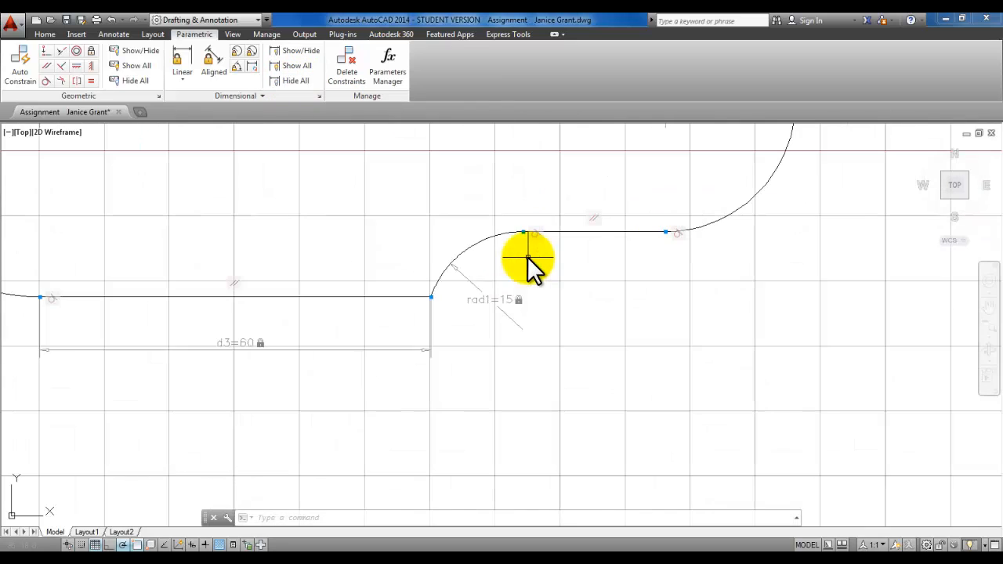
scroll(480, 265, down, 4)
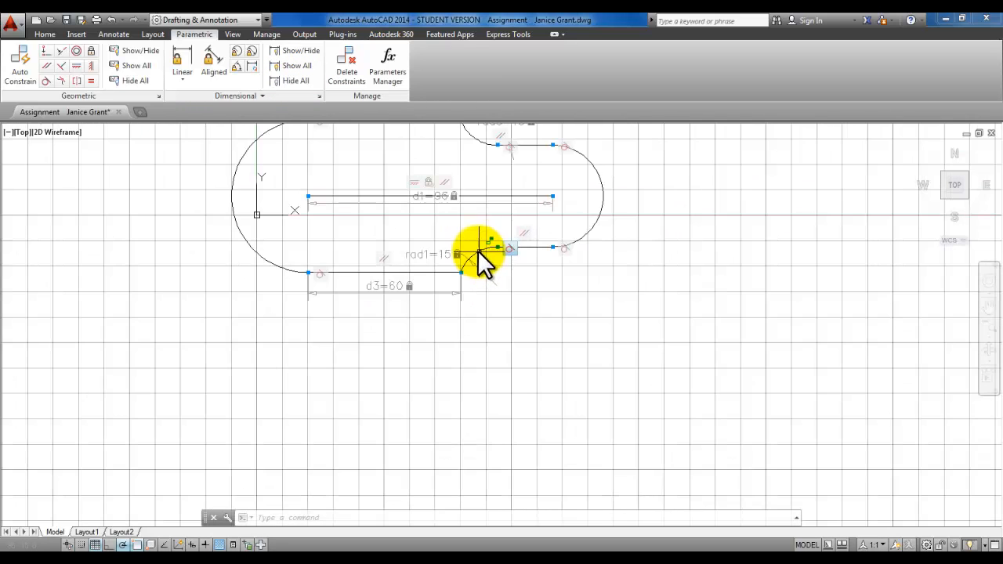
scroll(479, 254, up, 3)
middle_drag(447, 230, 455, 351)
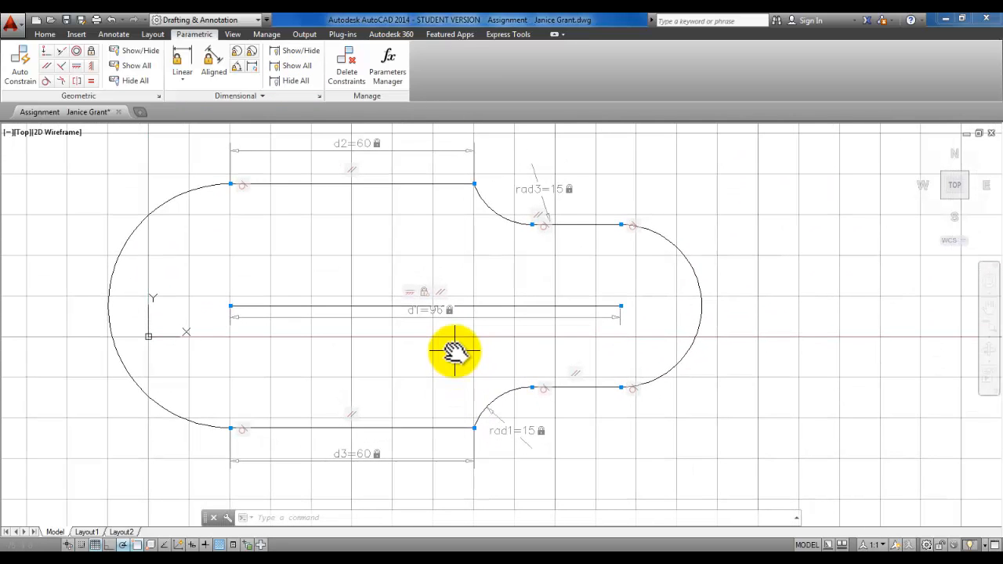
scroll(530, 204, up, 4)
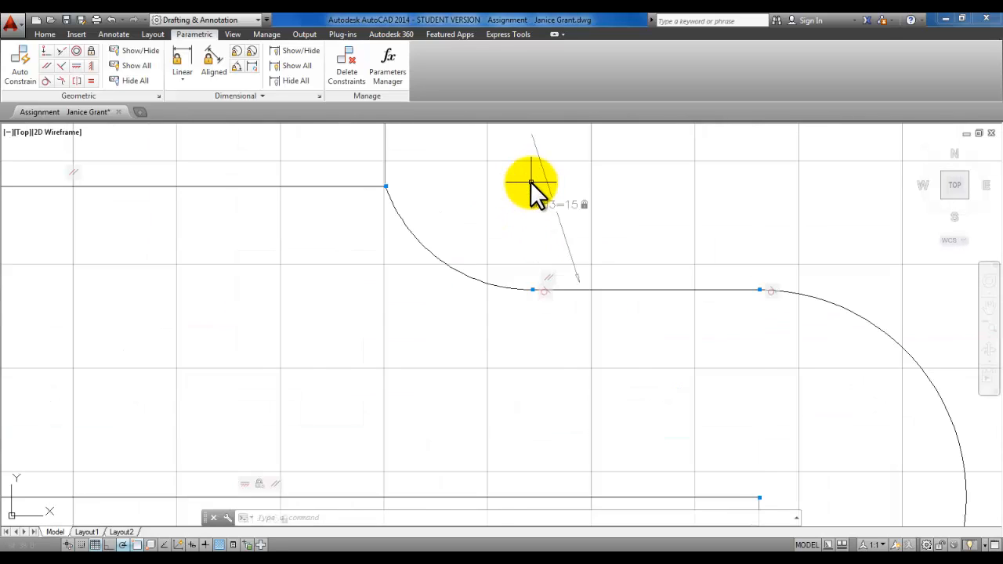
scroll(530, 191, down, 2)
middle_drag(530, 190, 539, 275)
click(551, 278)
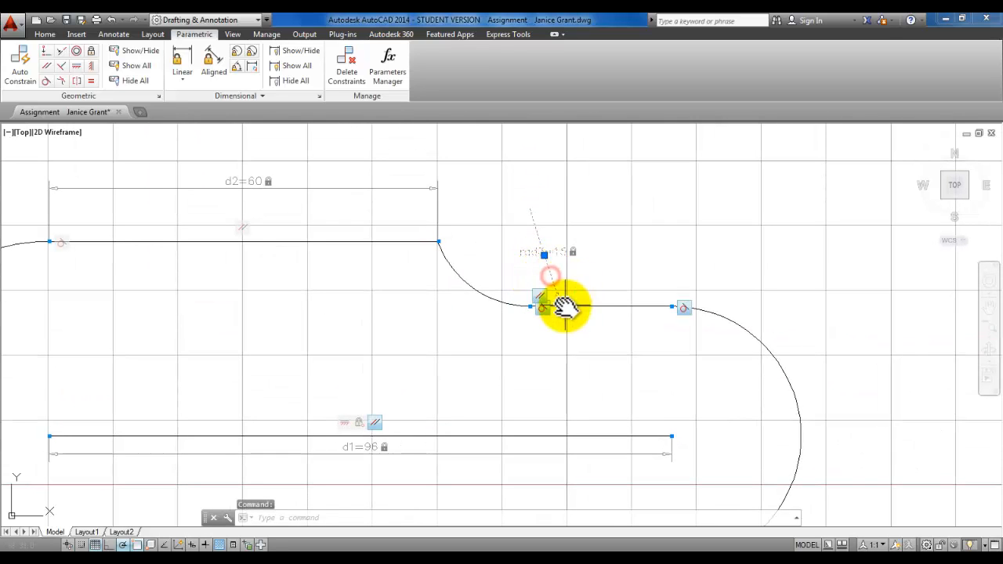
click(561, 304)
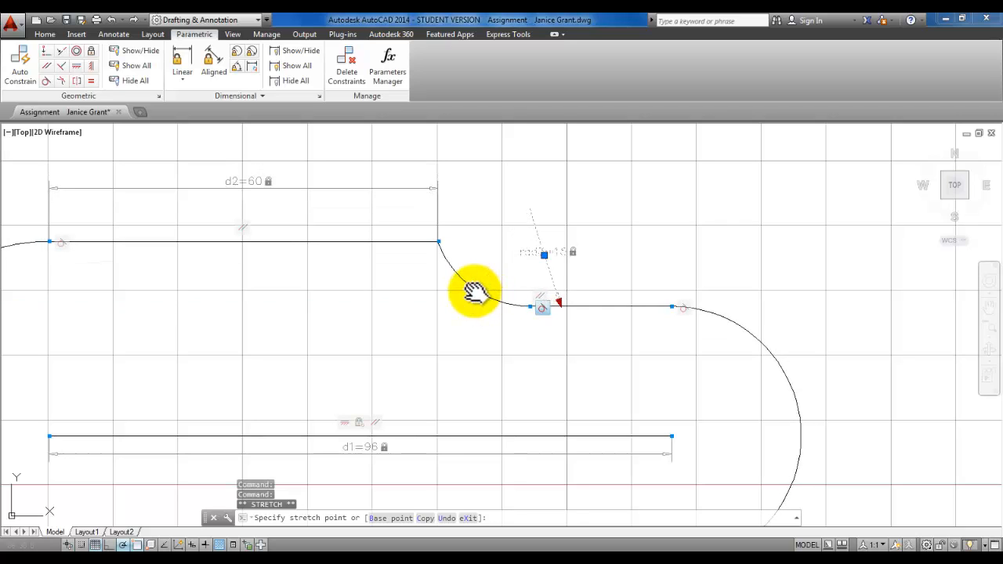
key(Escape)
key(Escape)
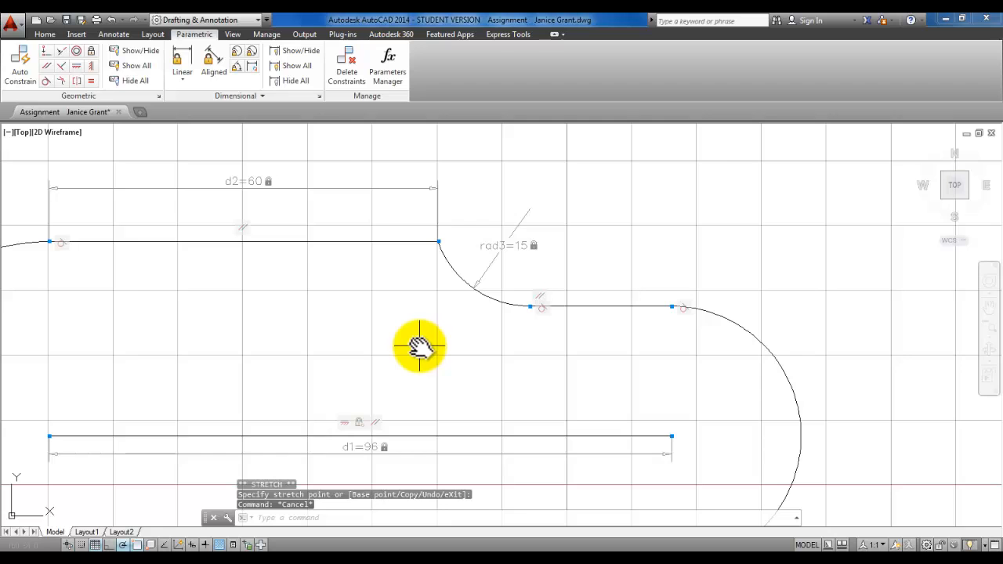
Add a radius constraint of 30 to the large arc at the outline's left end, placing its dimension line inside the outline.
scroll(419, 345, down, 5)
scroll(443, 290, up, 4)
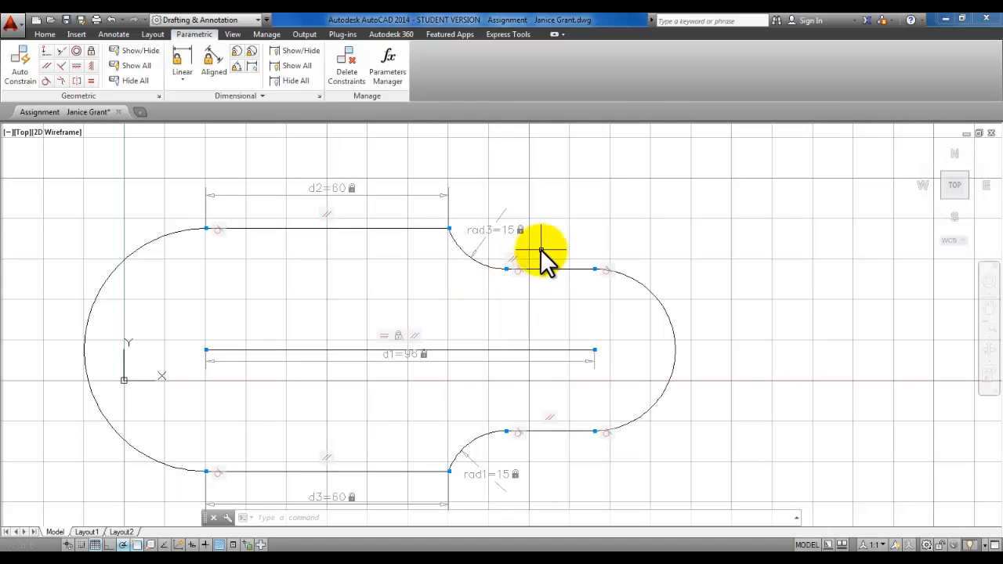
scroll(313, 297, down, 2)
middle_drag(313, 298, 358, 269)
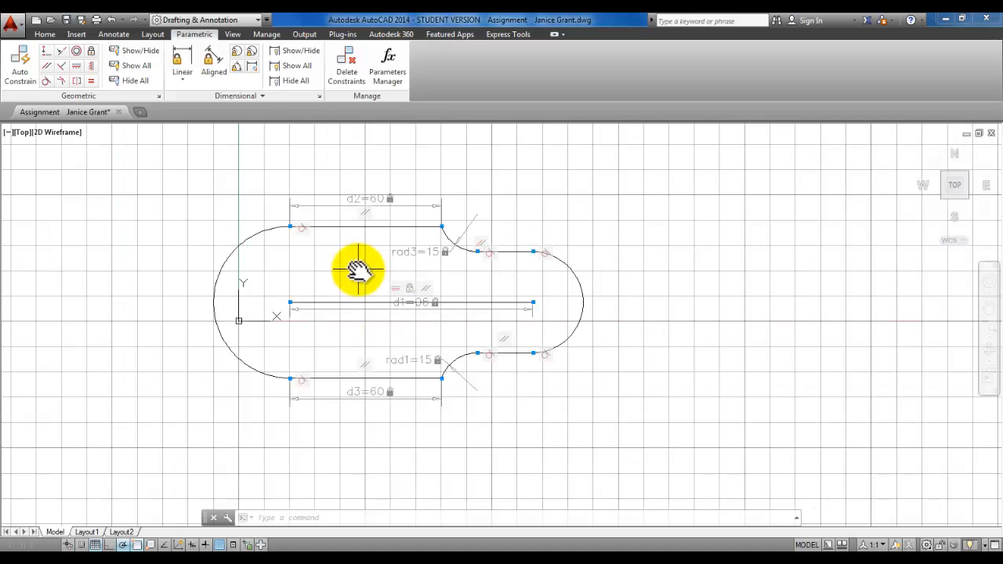
click(239, 55)
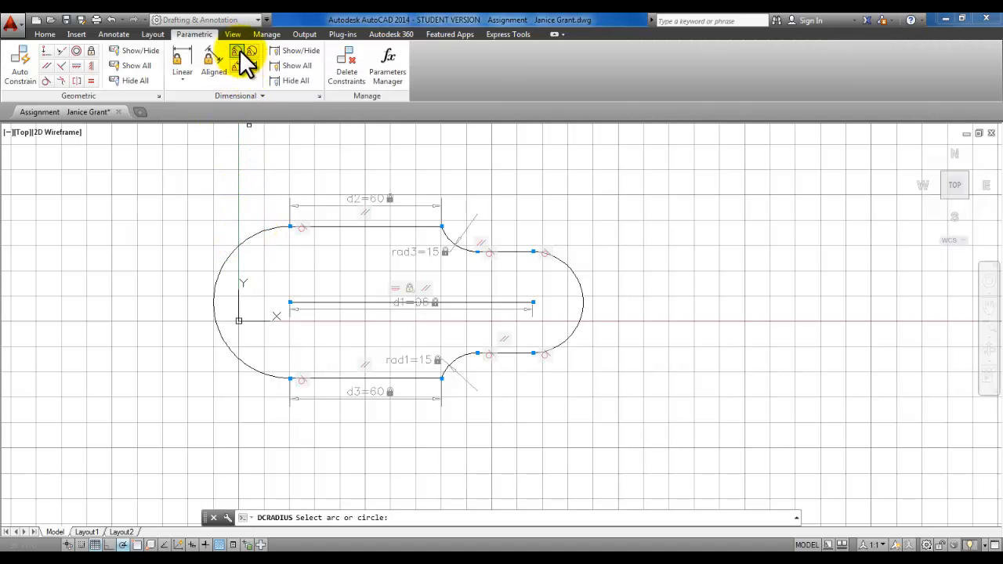
click(233, 252)
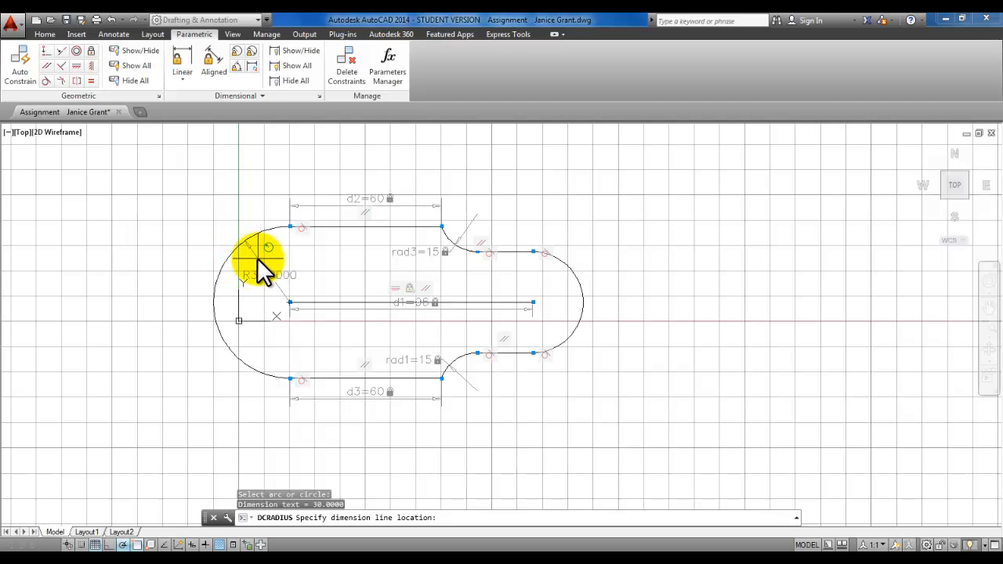
click(263, 267)
key(Return)
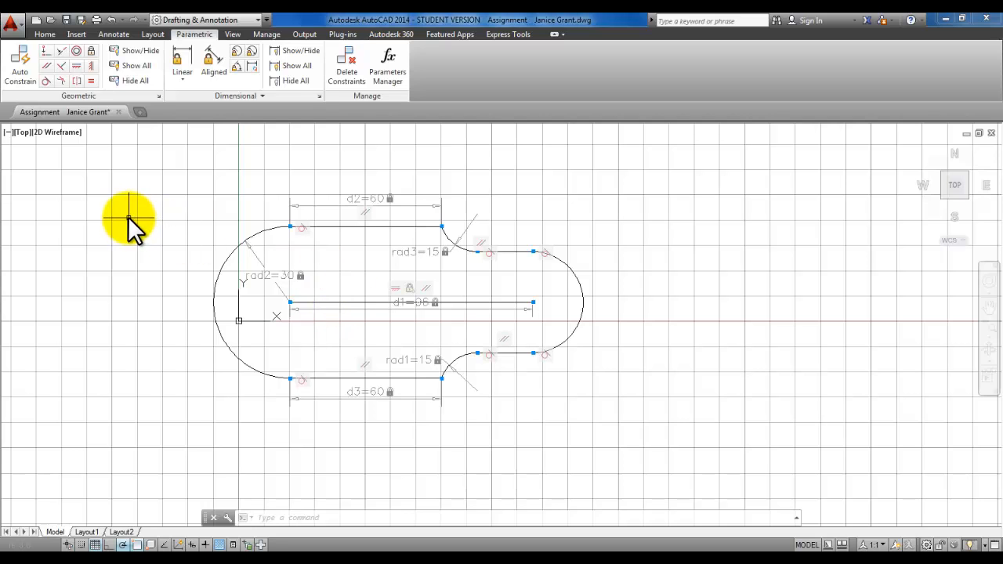
Draw two centre-radius circles side by side below the outline's left half, with radii of about 8 and about 16.
click(45, 34)
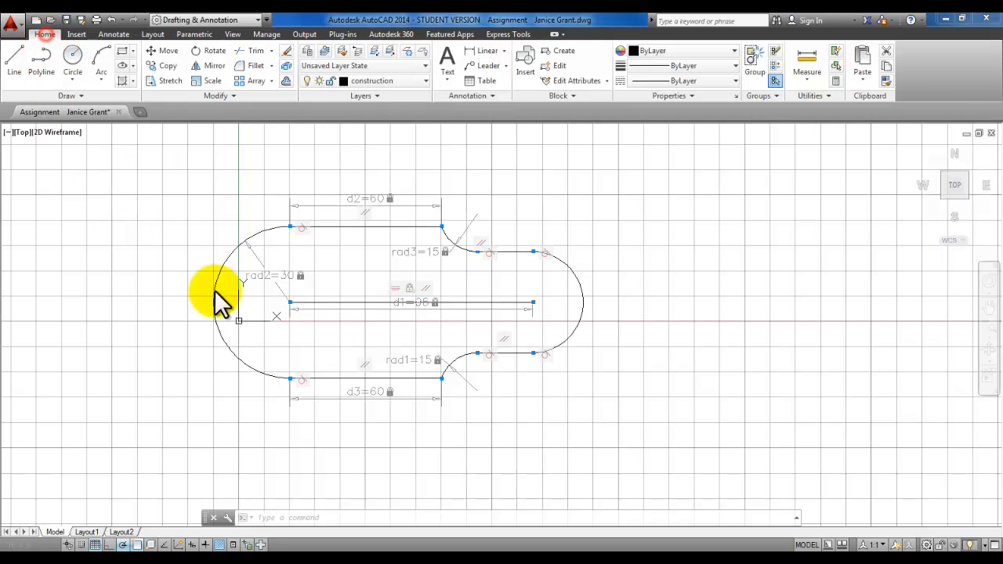
mouse_move(504, 481)
middle_down()
mouse_move(497, 410)
mouse_move(497, 421)
middle_up()
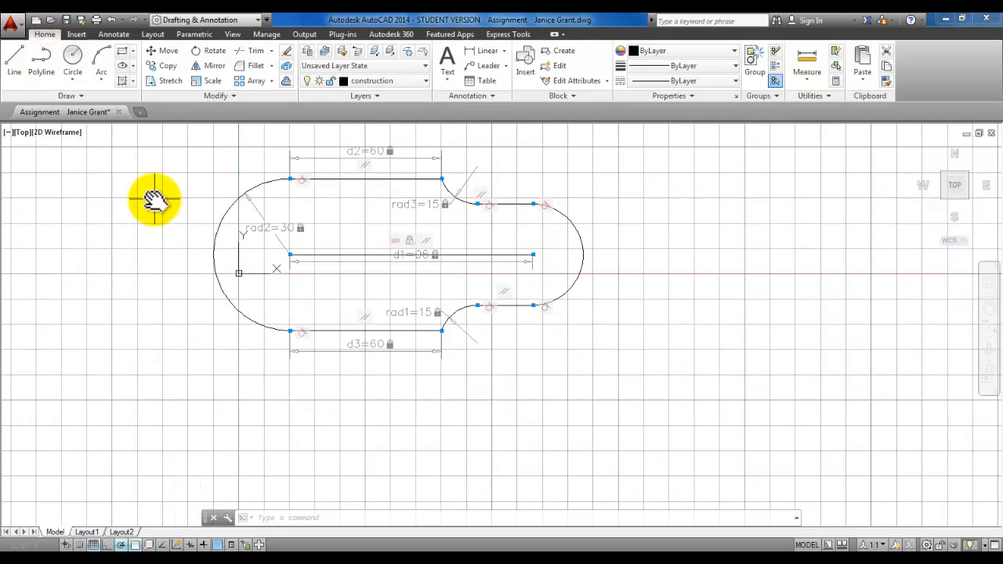
click(78, 79)
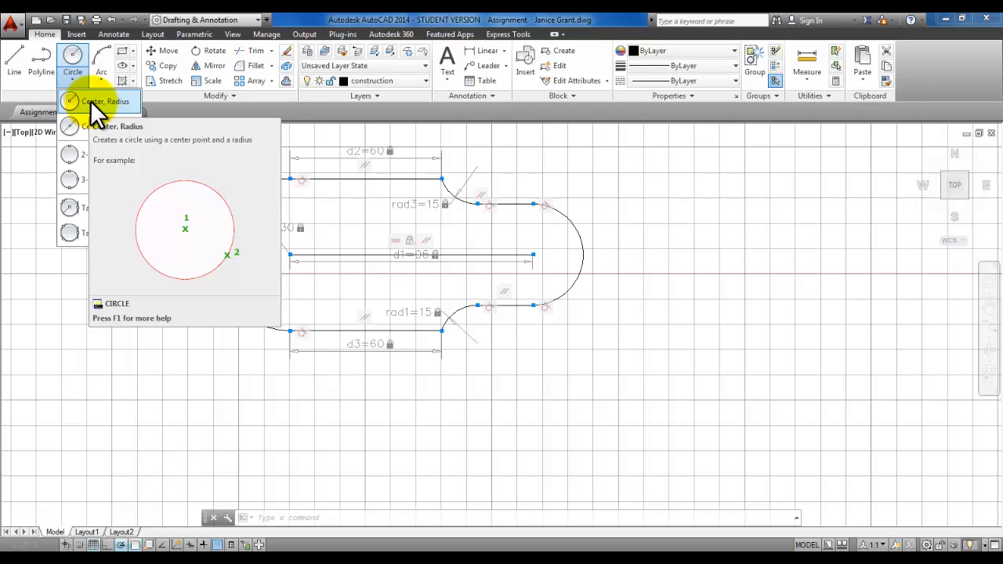
click(90, 100)
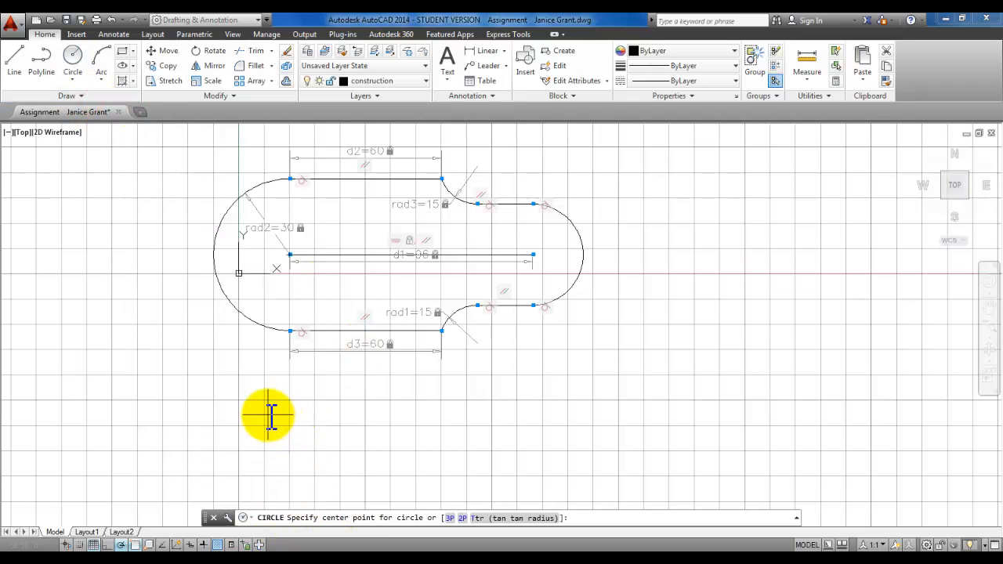
click(268, 415)
click(286, 416)
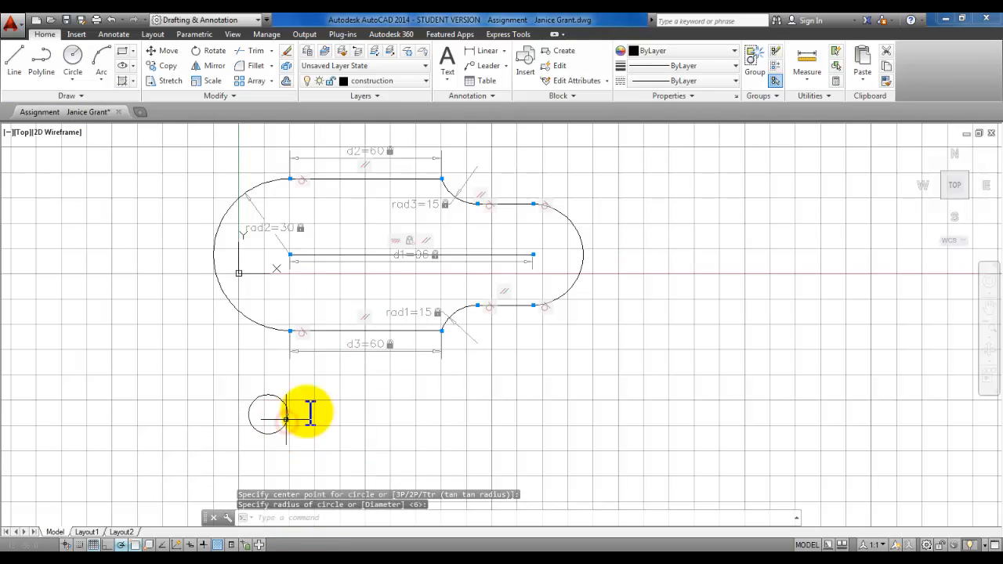
right_click(316, 396)
click(383, 149)
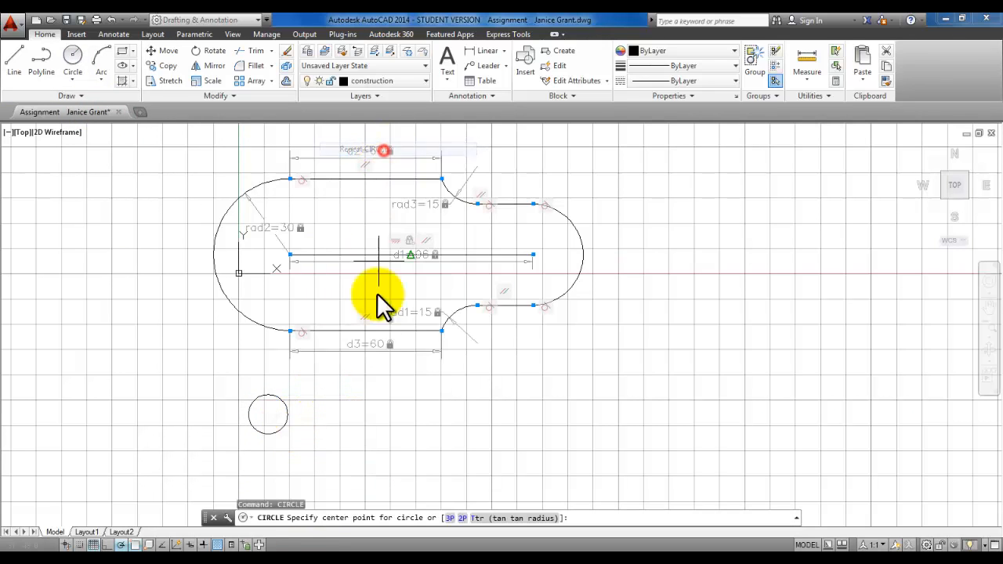
click(344, 413)
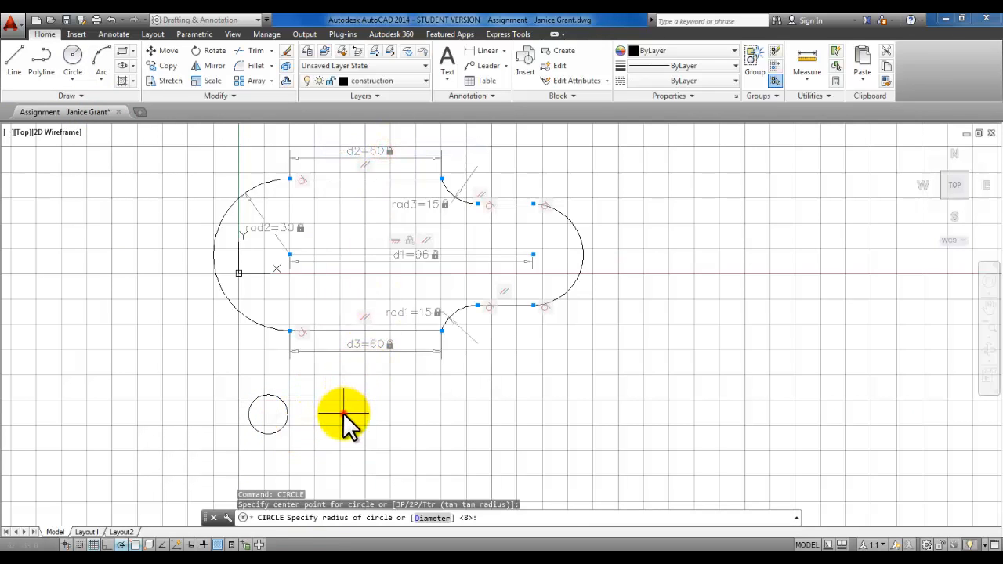
click(362, 456)
Draw two more circles below the outline's right half, a small one of radius about 5 and a larger one beside it.
right_click(436, 402)
click(520, 150)
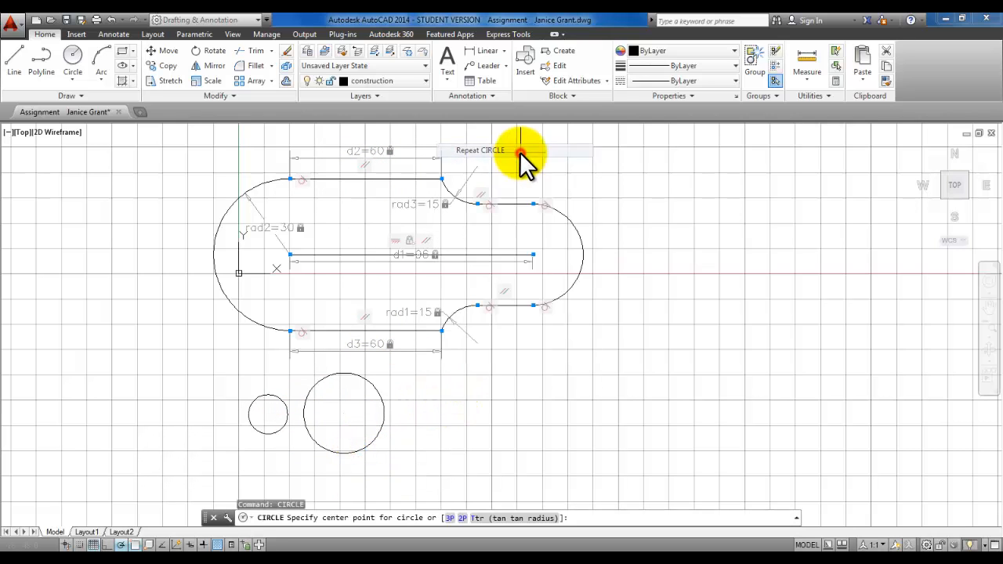
click(484, 395)
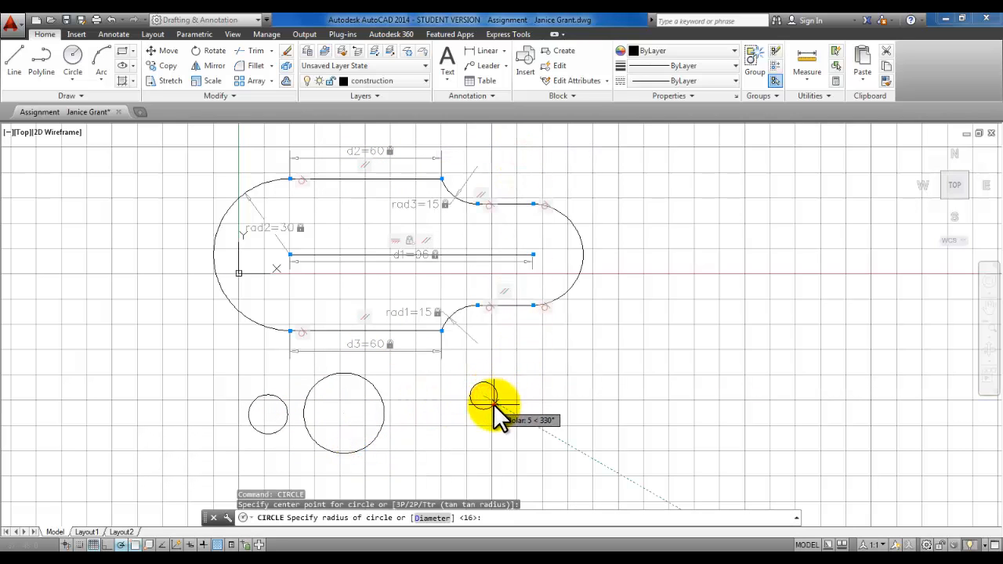
click(493, 404)
right_click(535, 351)
click(614, 109)
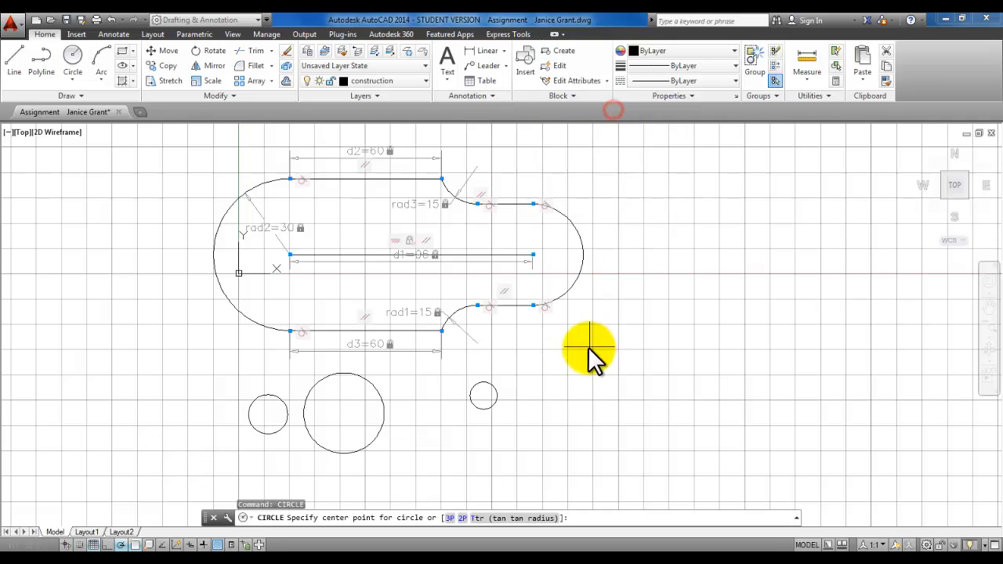
click(577, 383)
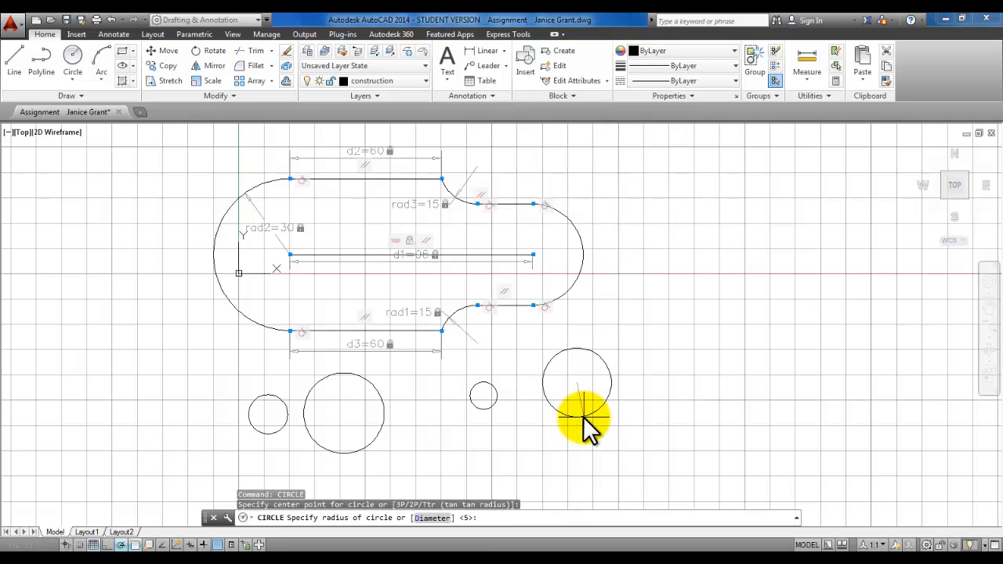
click(583, 416)
middle_drag(324, 329, 309, 323)
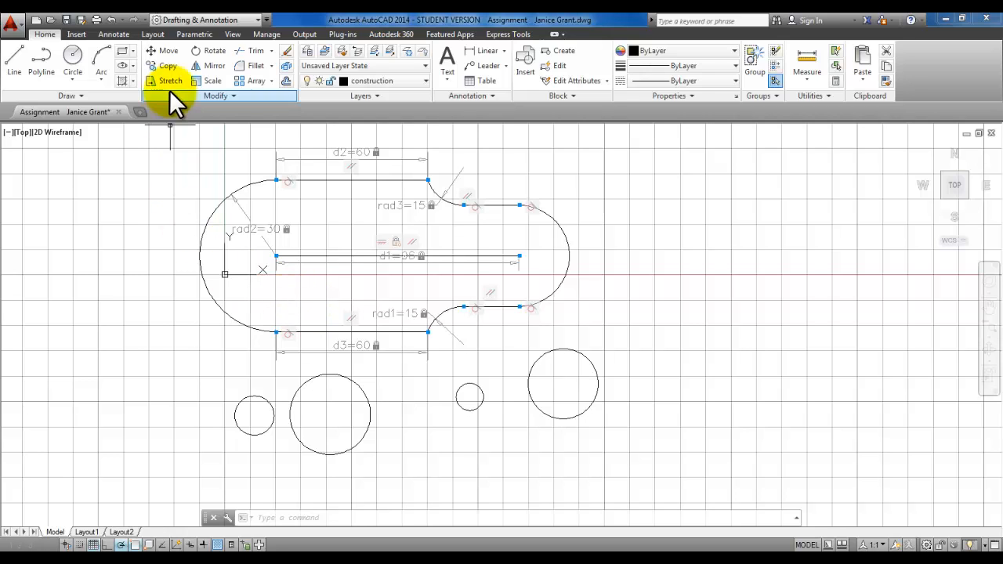
Add a diameter constraint of 16 to the leftmost small circle, placing its text at the circle's upper left.
click(205, 34)
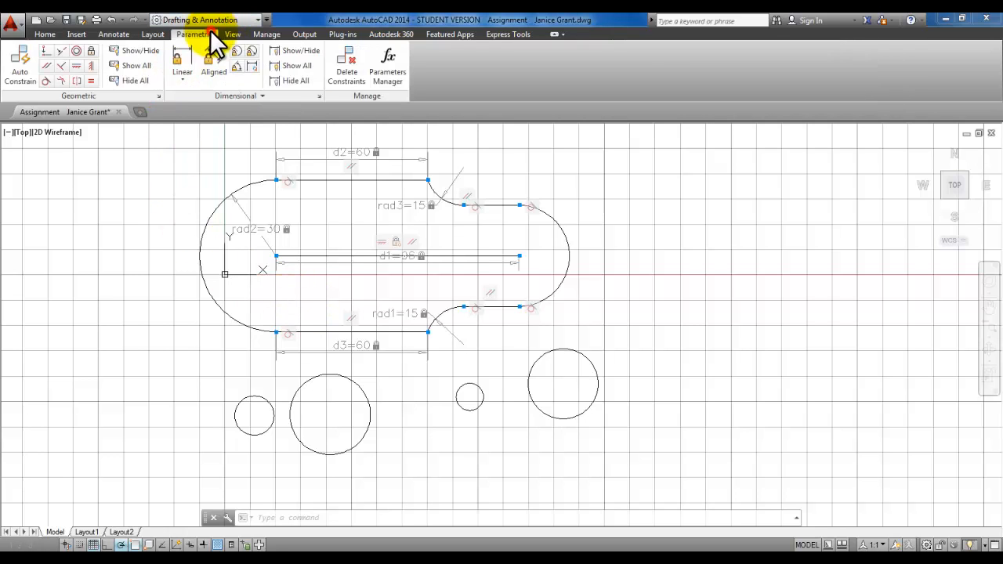
click(252, 50)
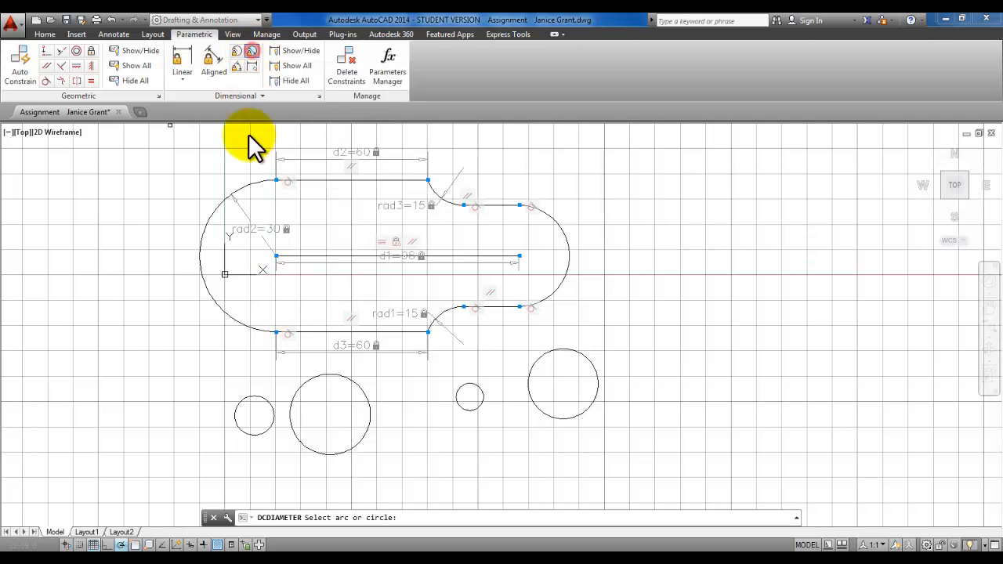
click(259, 396)
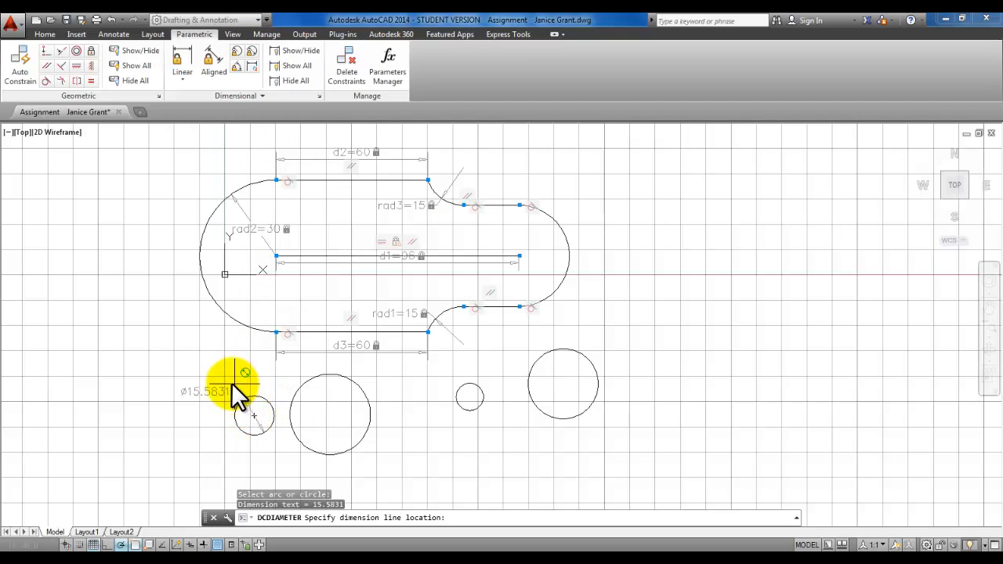
click(229, 383)
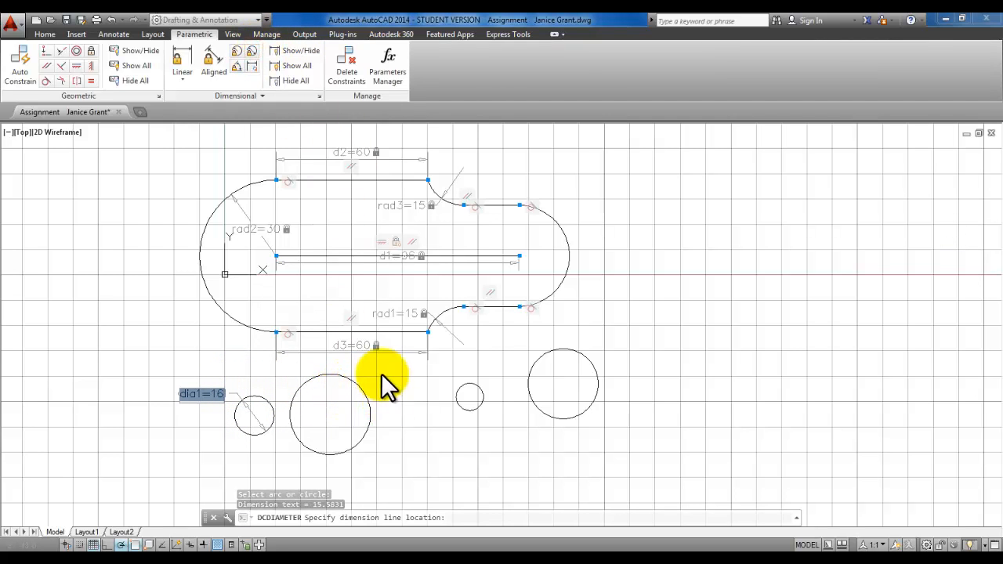
key(Return)
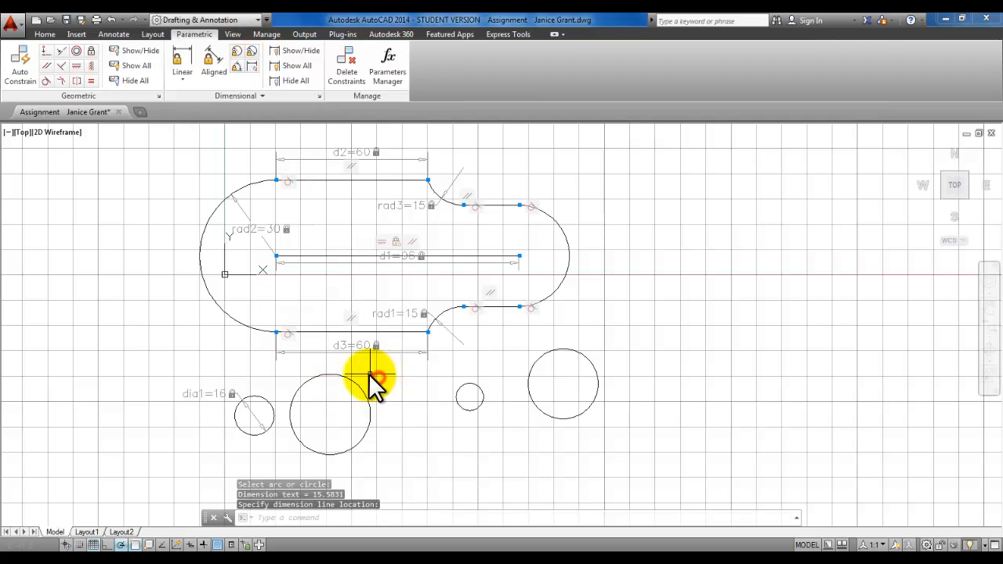
Add a diameter constraint of 32 to the large circle below the outline's left half, with its text inside the circle.
click(254, 50)
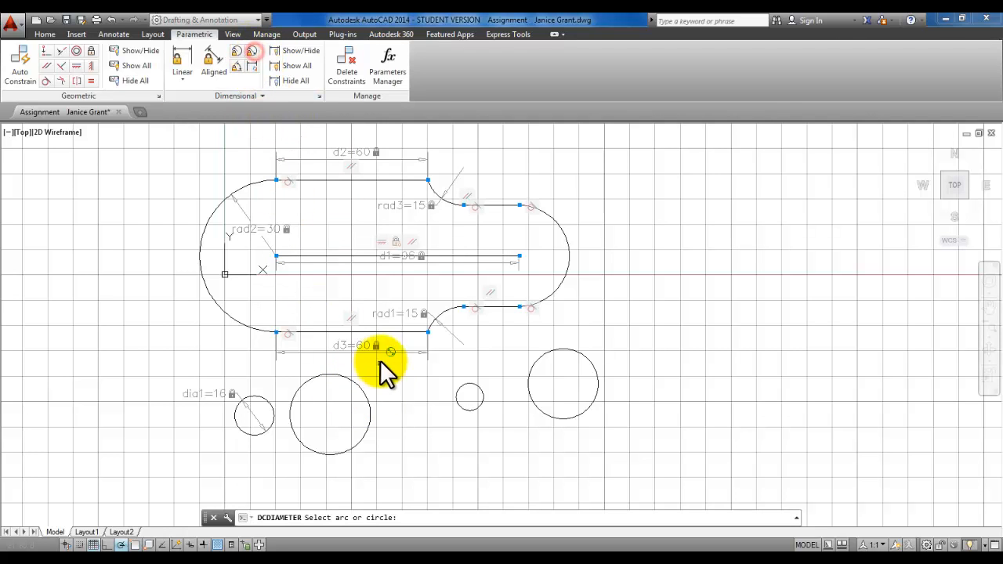
click(359, 384)
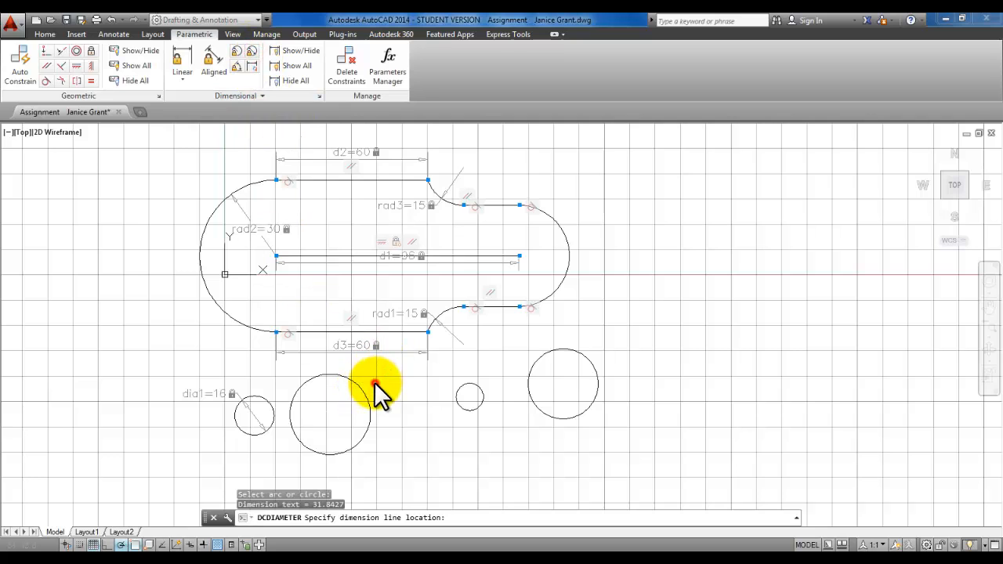
click(400, 406)
text(32)
key(Return)
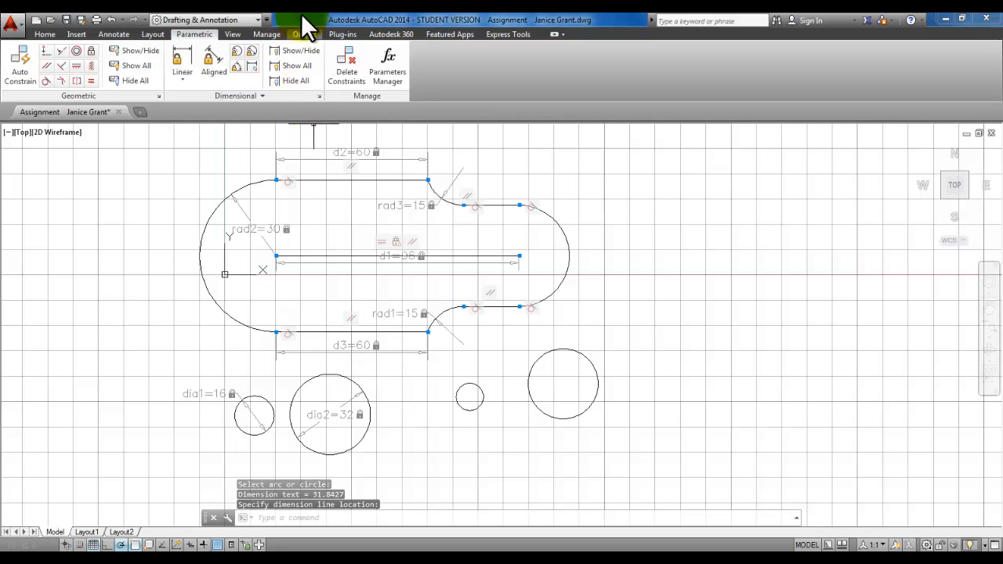
Add a diameter constraint of 11 to the small circle below the outline's right half, with its text at the circle's upper left.
click(252, 51)
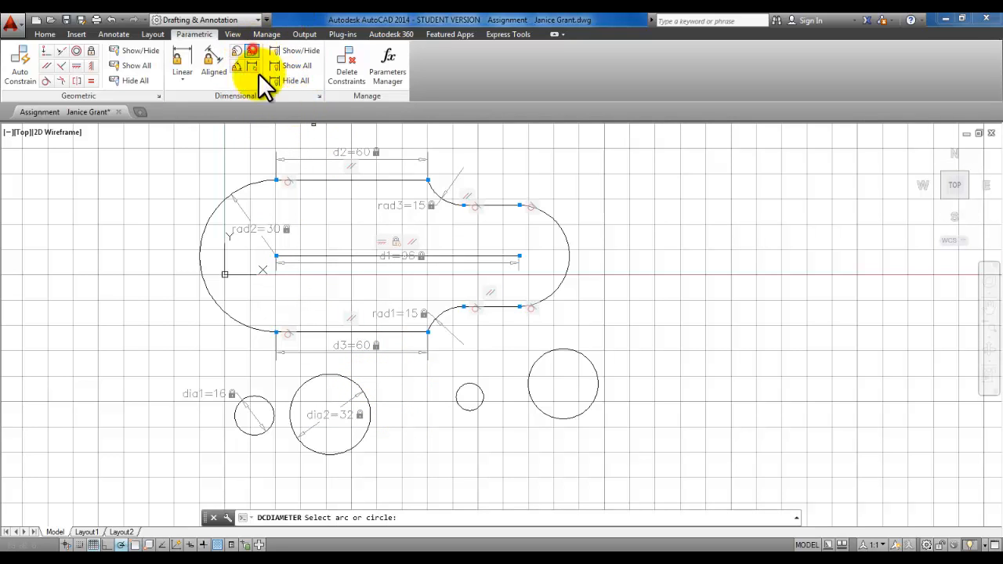
click(477, 387)
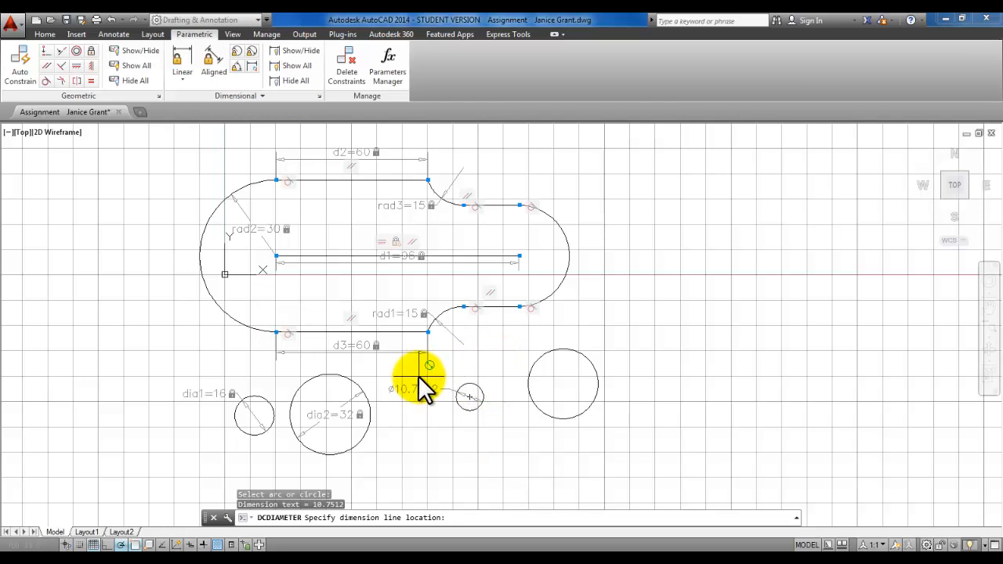
click(445, 384)
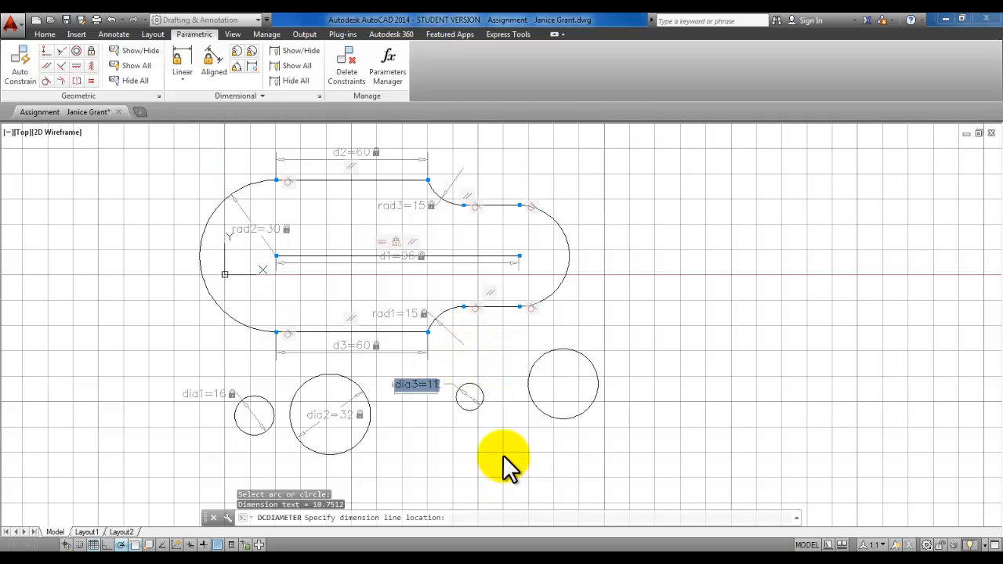
key(Return)
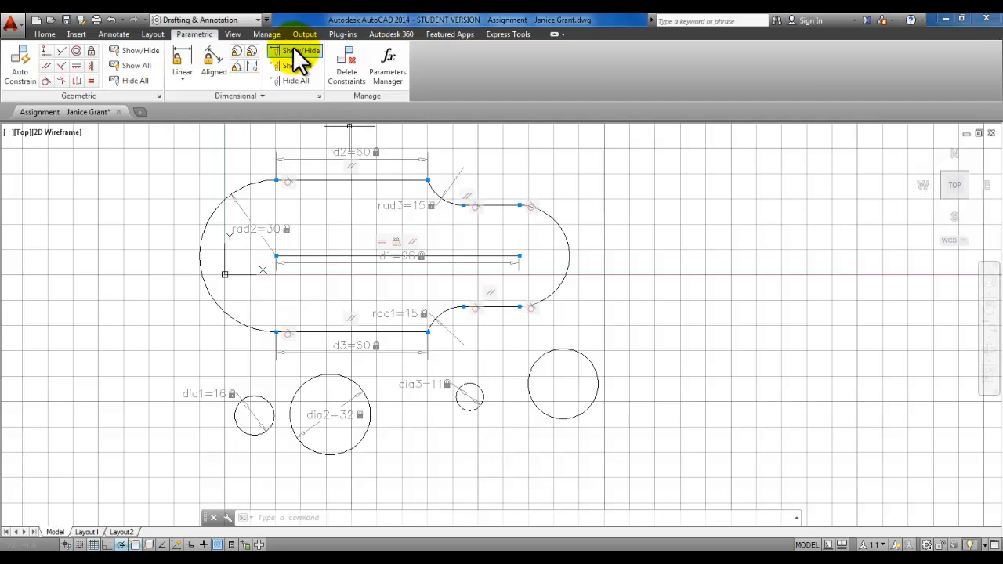
Add a diameter constraint of 20 to the rightmost circle, keeping its text inside the circle.
click(251, 51)
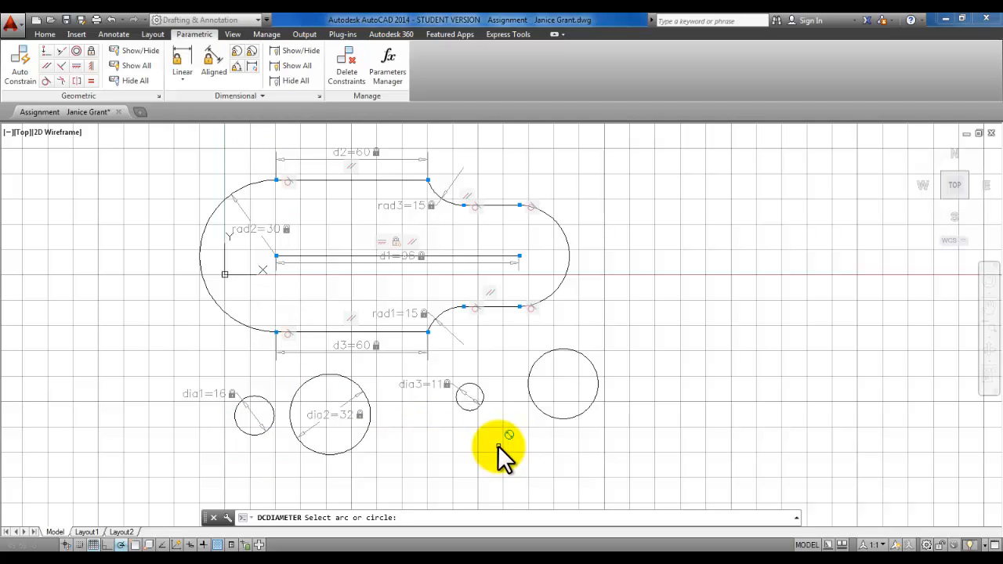
click(562, 351)
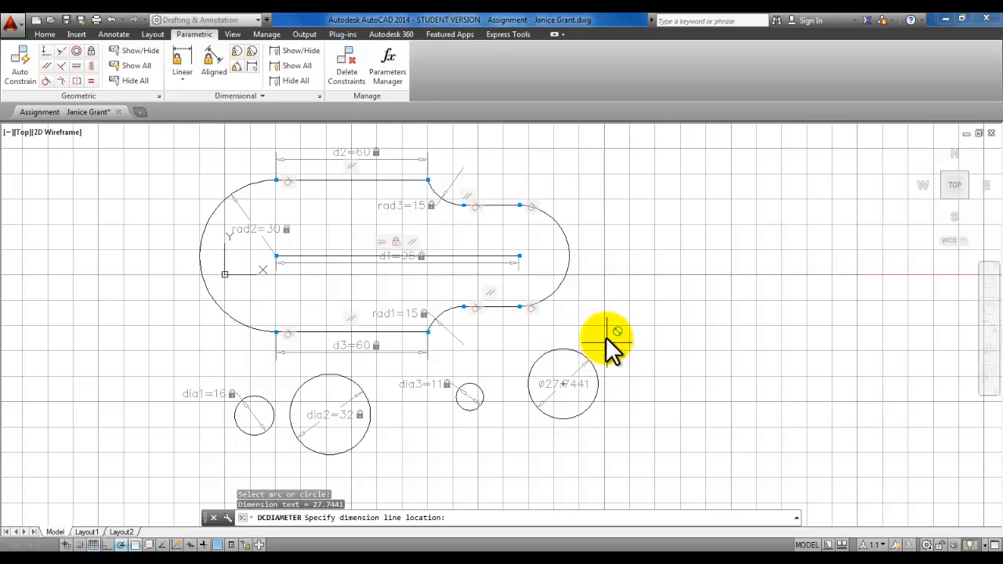
click(608, 341)
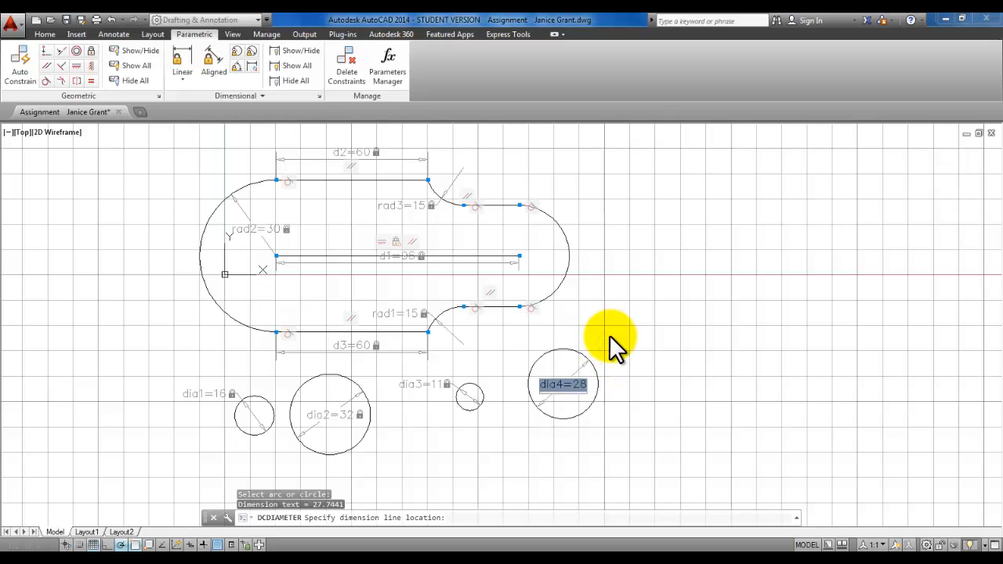
text(20)
key(Return)
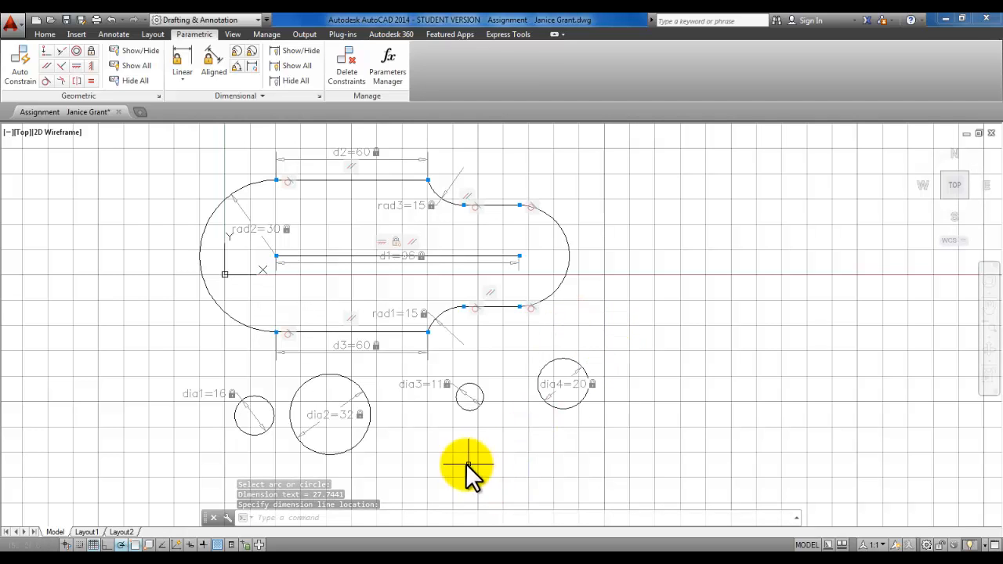
Set the diameter constraint of the small circle below the outline's right half to 10.
scroll(465, 470, up, 2)
middle_drag(468, 445, 548, 407)
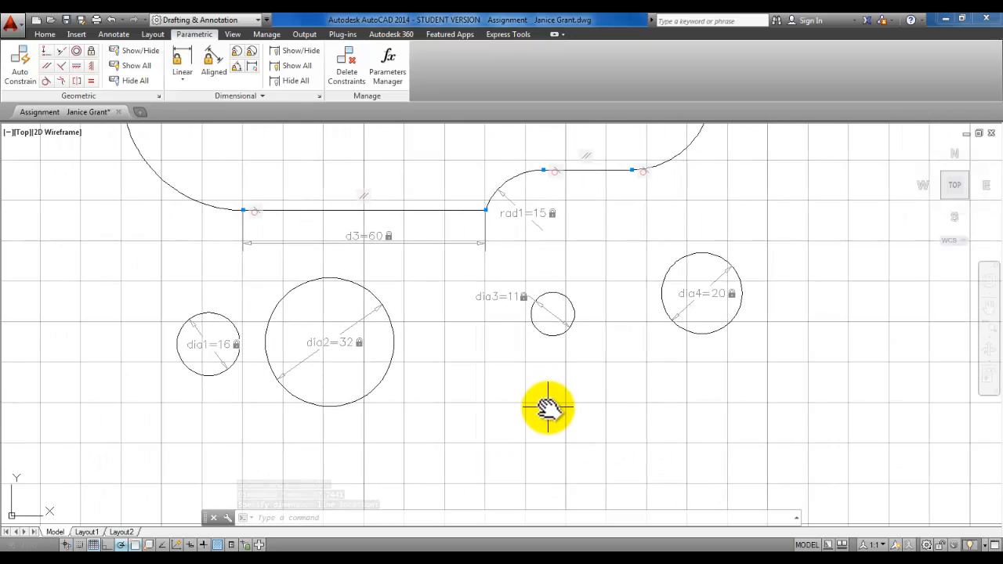
double_click(506, 298)
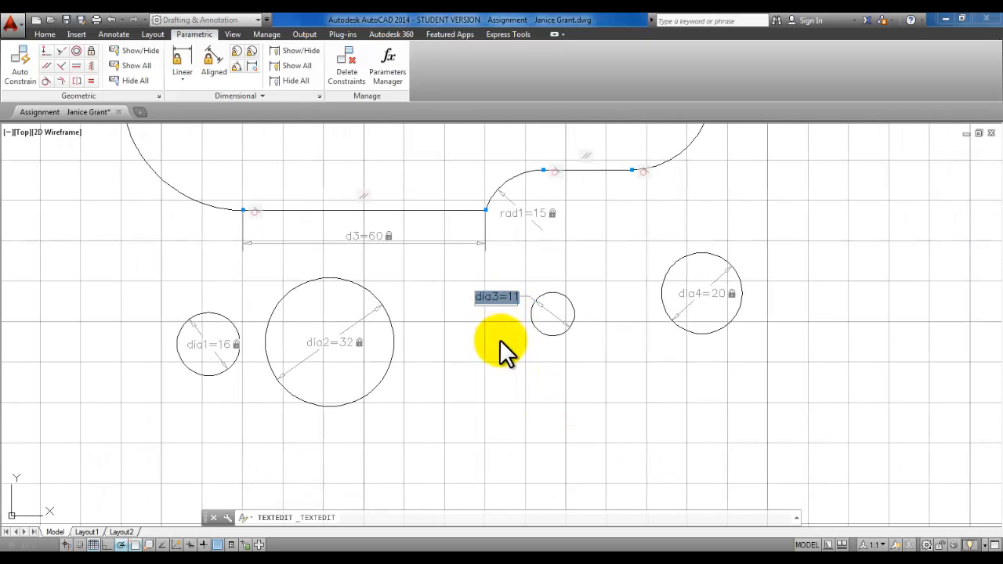
text(10)
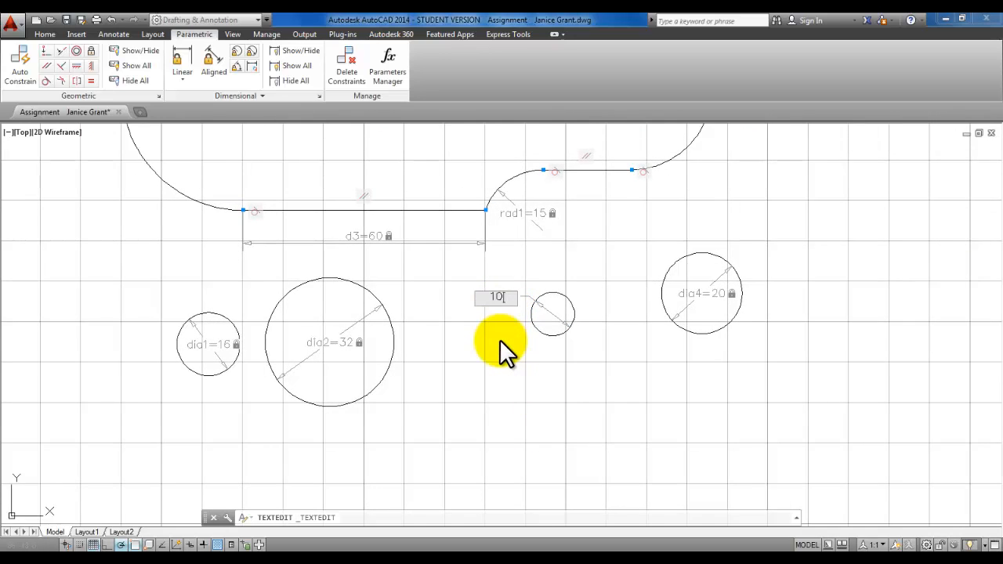
key(Return)
Set the large circle's diameter constraint to 30 and the leftmost circle's diameter constraint to 20.
double_click(342, 342)
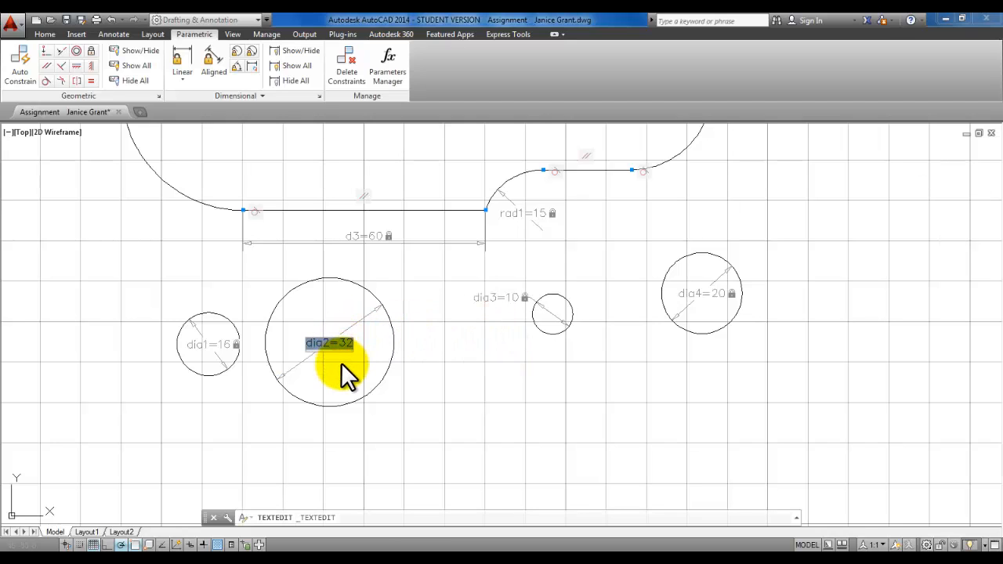
text(30)
key(Return)
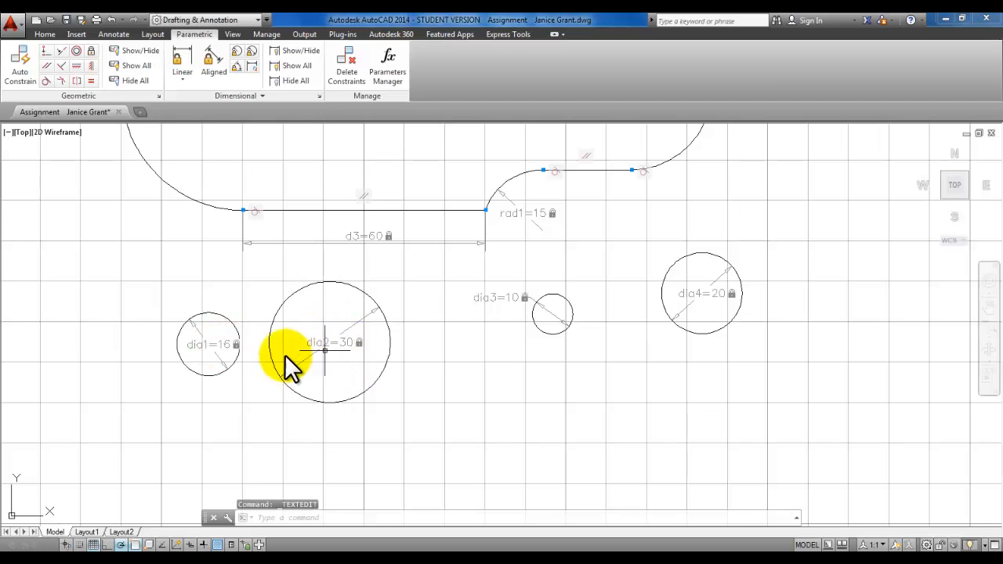
click(223, 348)
click(223, 348)
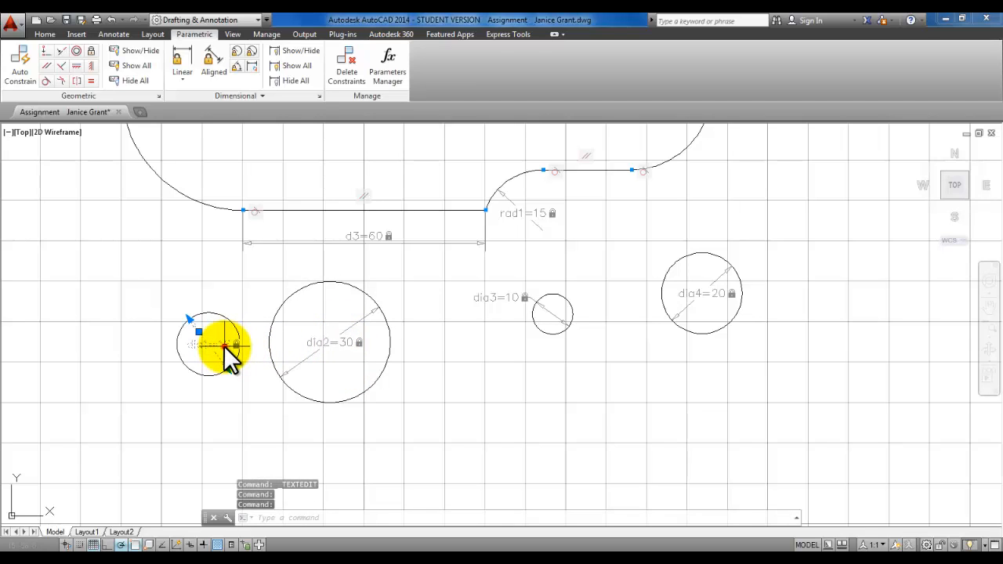
double_click(224, 347)
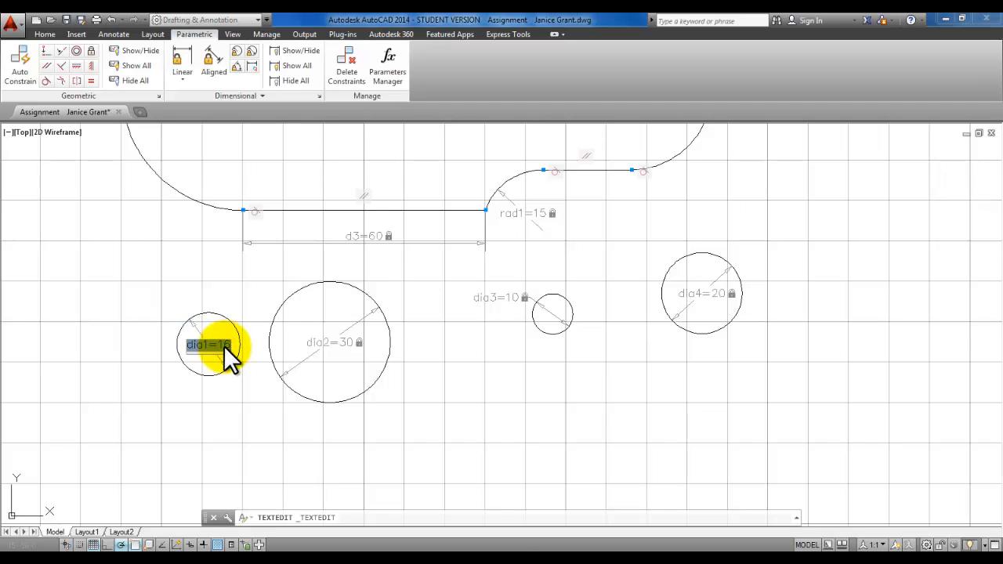
text(20)
key(Return)
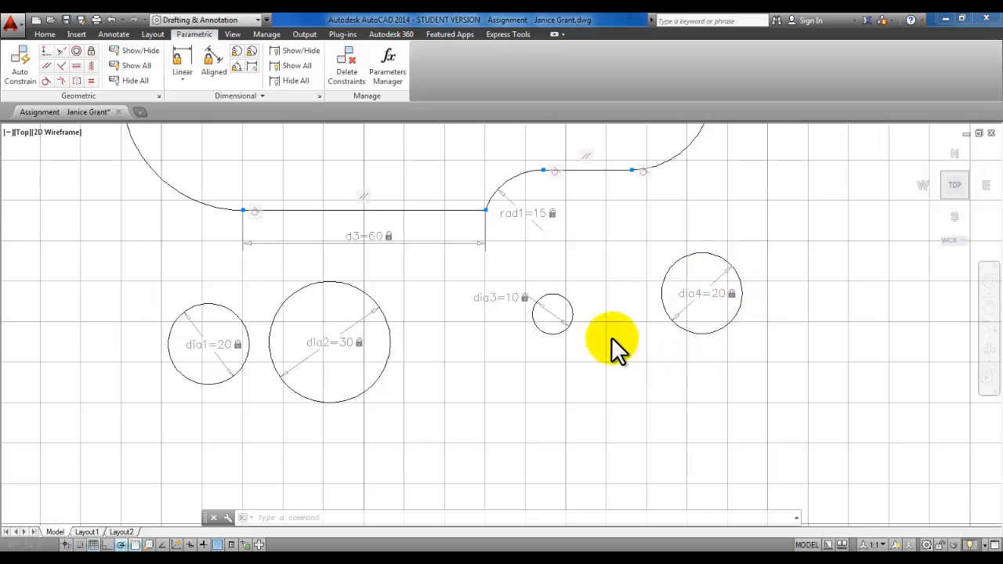
Add a radius constraint of 20 to the outline's right end arc, placing its text outside the arc at the lower right.
scroll(611, 337, down, 1)
middle_drag(612, 288, 568, 362)
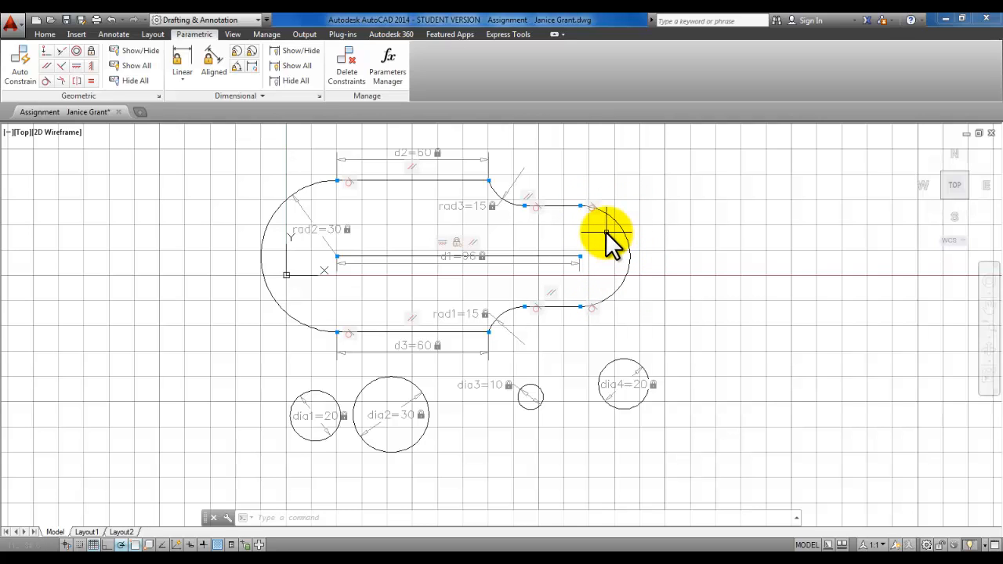
click(236, 51)
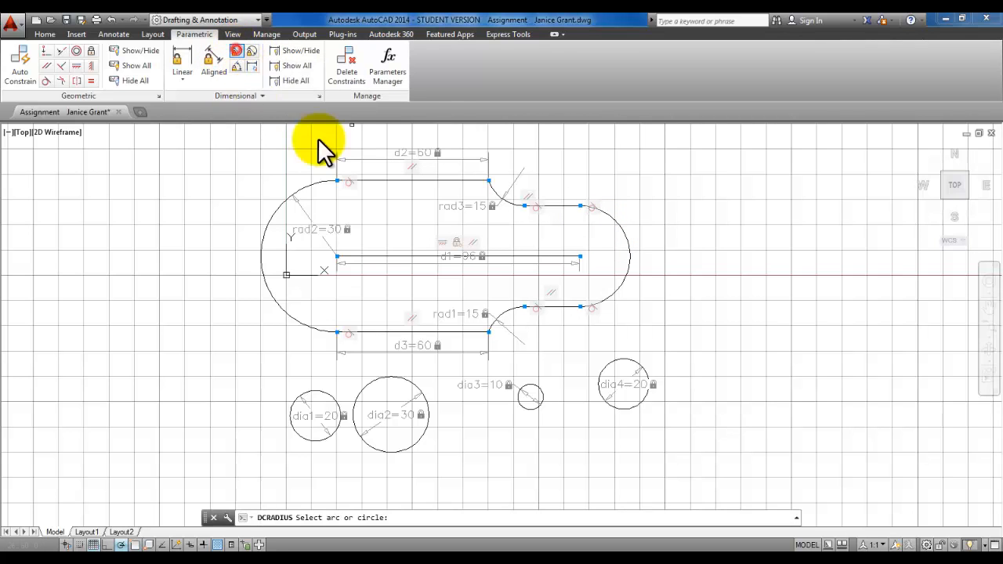
click(622, 230)
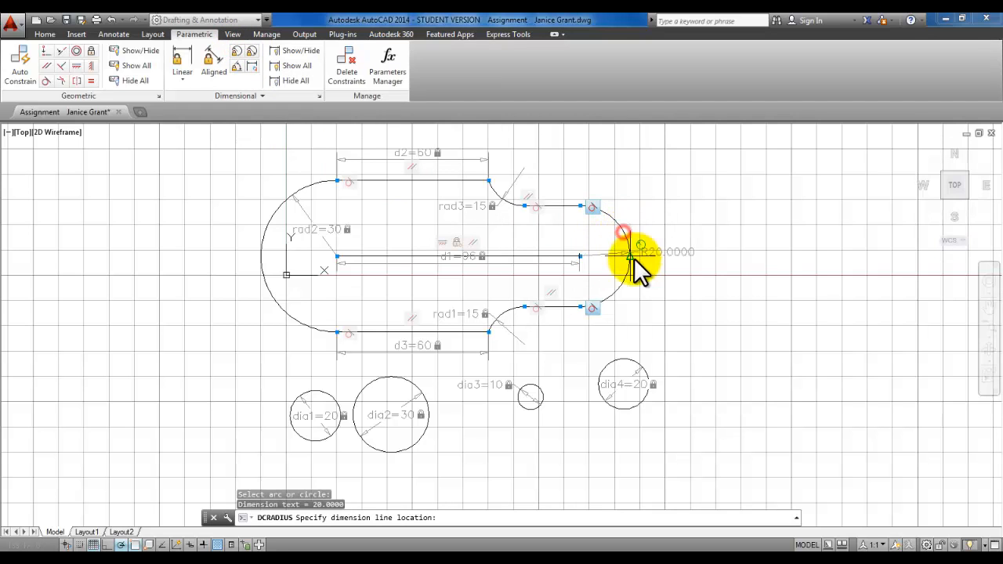
click(641, 313)
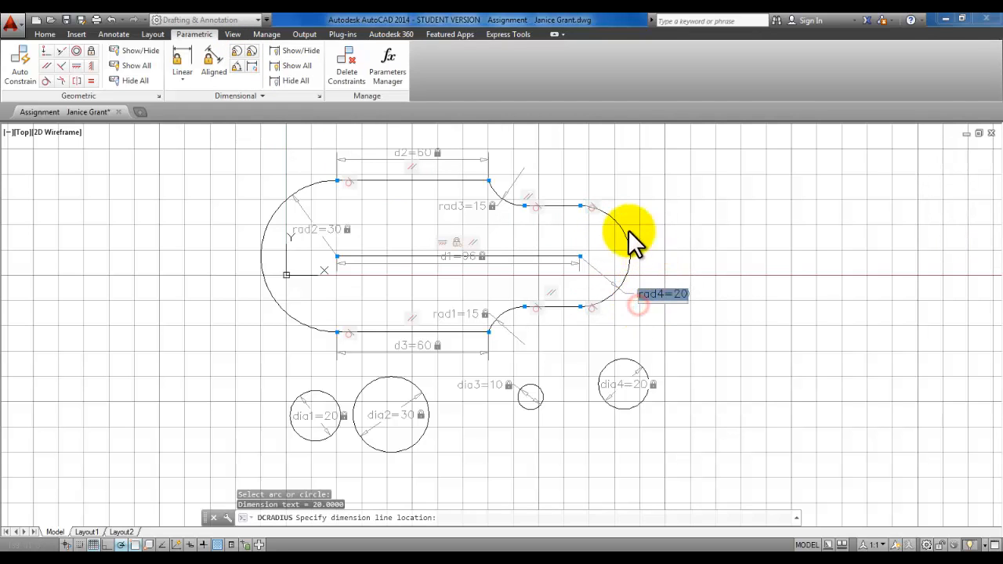
click(693, 222)
Apply a concentric constraint between the leftmost 20-diameter circle and the neighbouring 30-diameter circle.
middle_drag(246, 444, 282, 358)
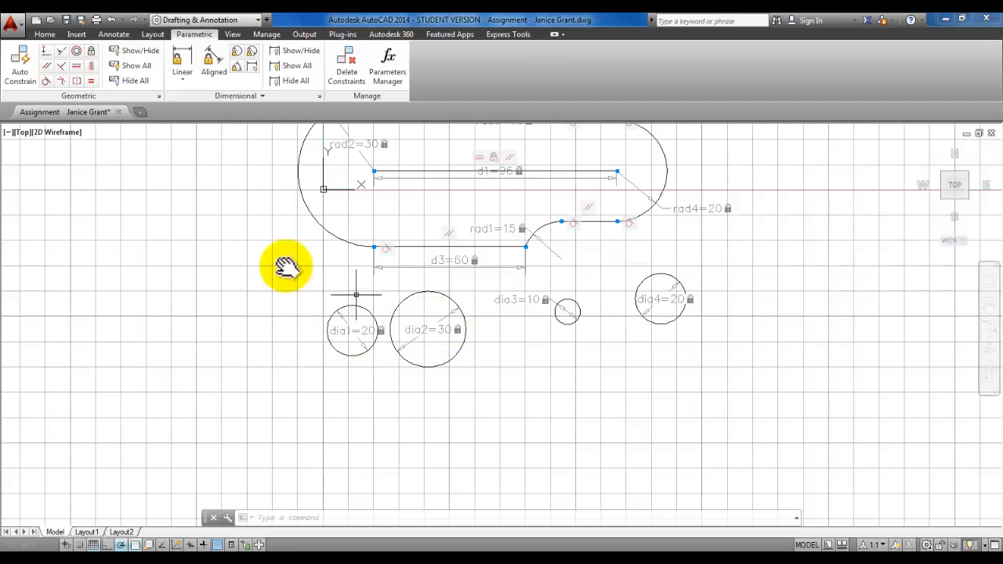
click(76, 51)
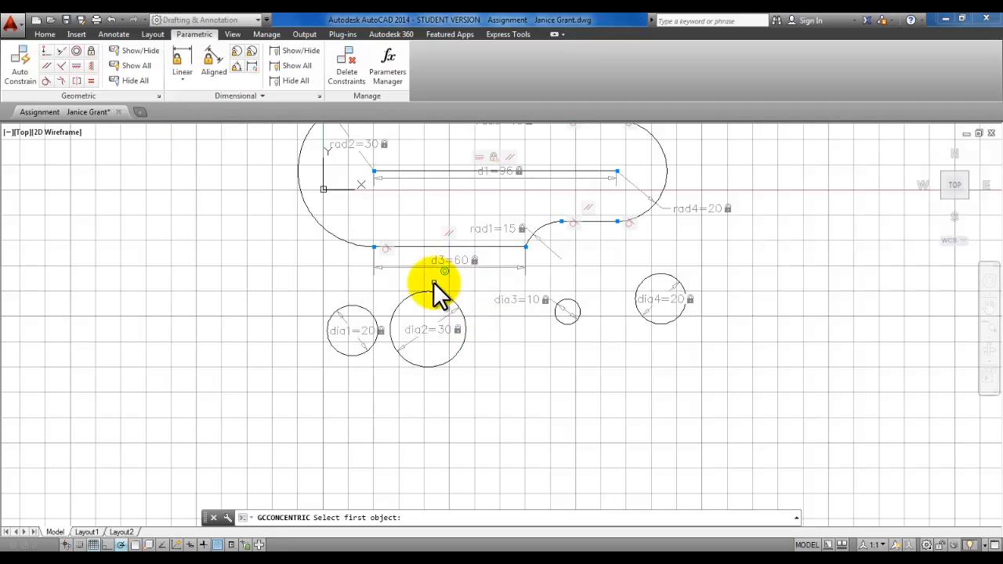
click(363, 309)
click(398, 303)
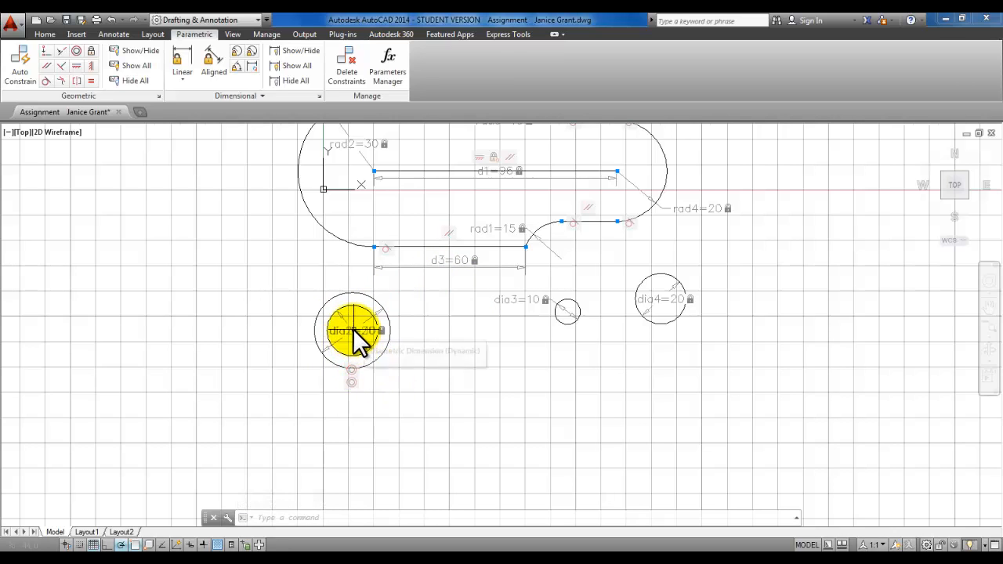
key(ctrl+z)
click(423, 407)
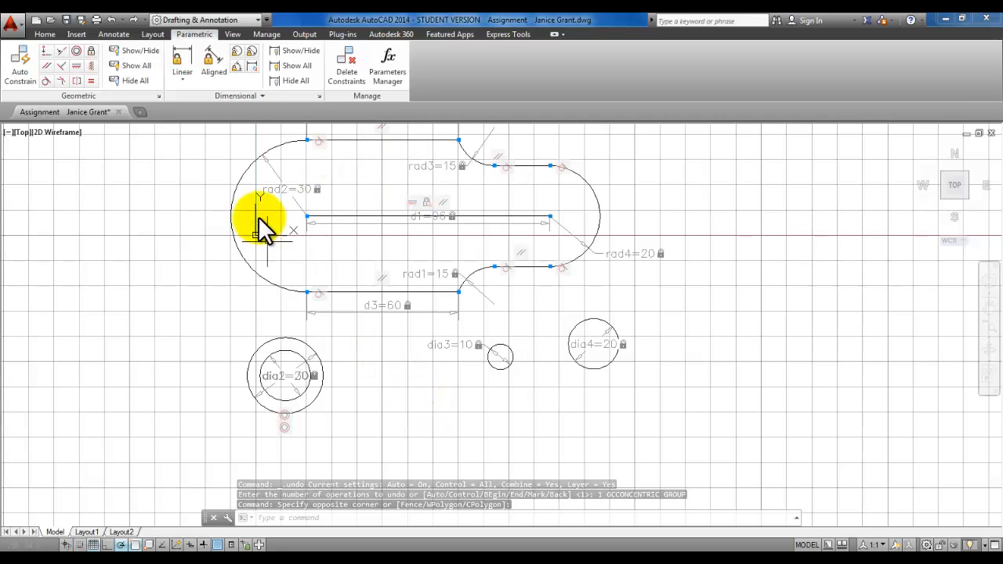
Make the 30-diameter circle concentric with the outline's left end arc and the rightmost 20-diameter circle concentric with the right end arc.
middle_drag(356, 196, 320, 224)
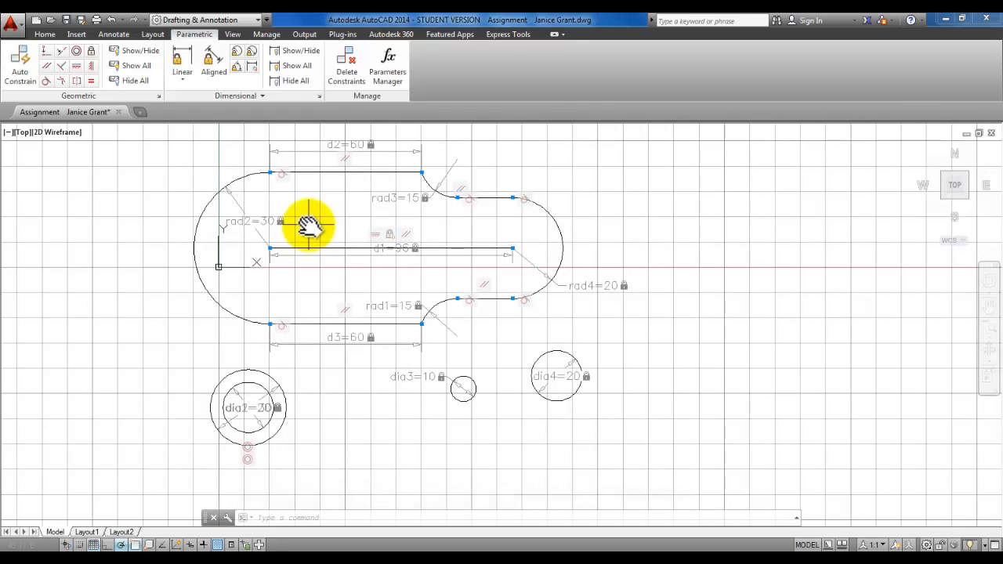
click(76, 52)
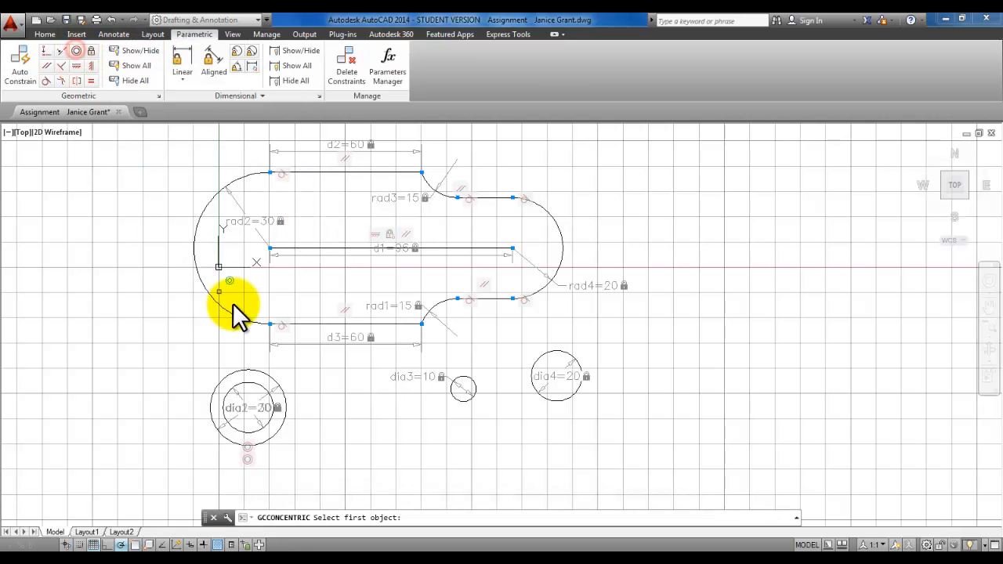
click(231, 373)
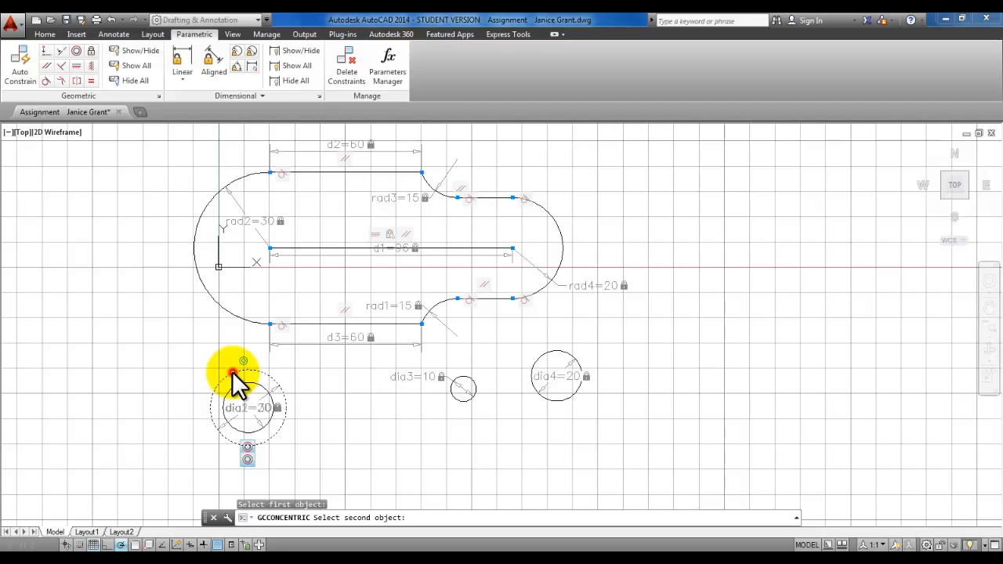
click(209, 297)
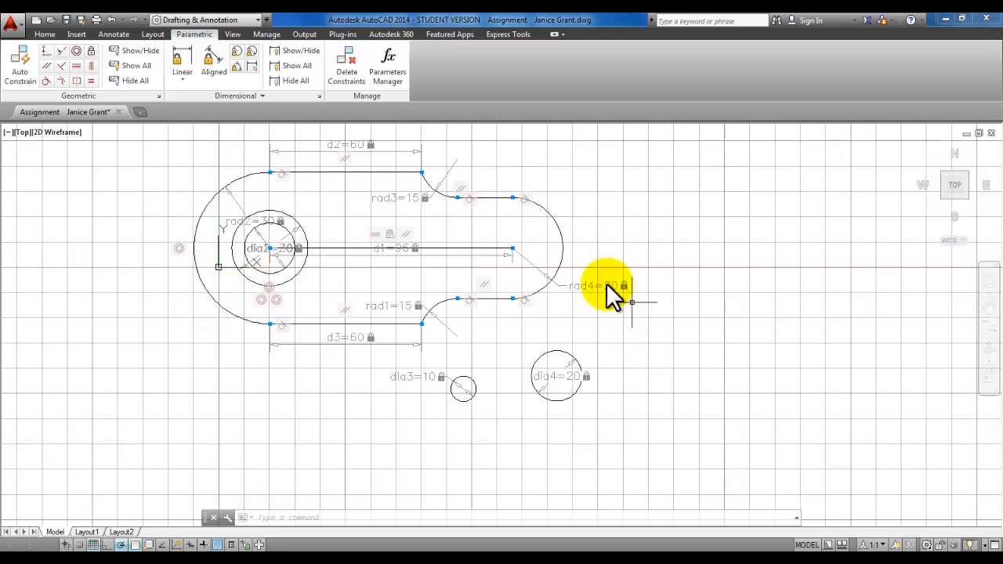
click(77, 52)
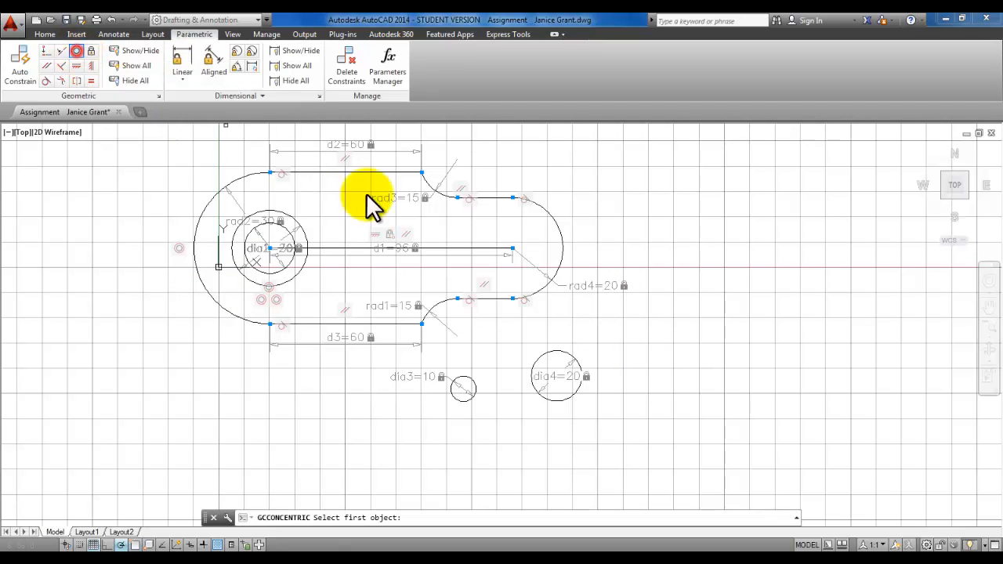
click(565, 352)
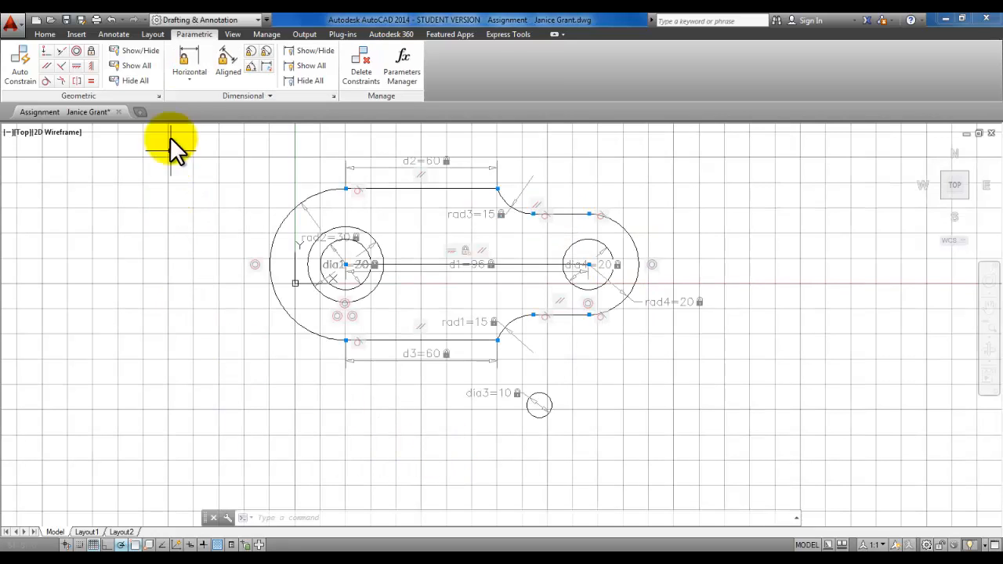
Add a horizontal dimensional constraint of 48 from the left concentric circles' centre to the 10-diameter circle's centre, placing its dimension line below the circle.
click(189, 79)
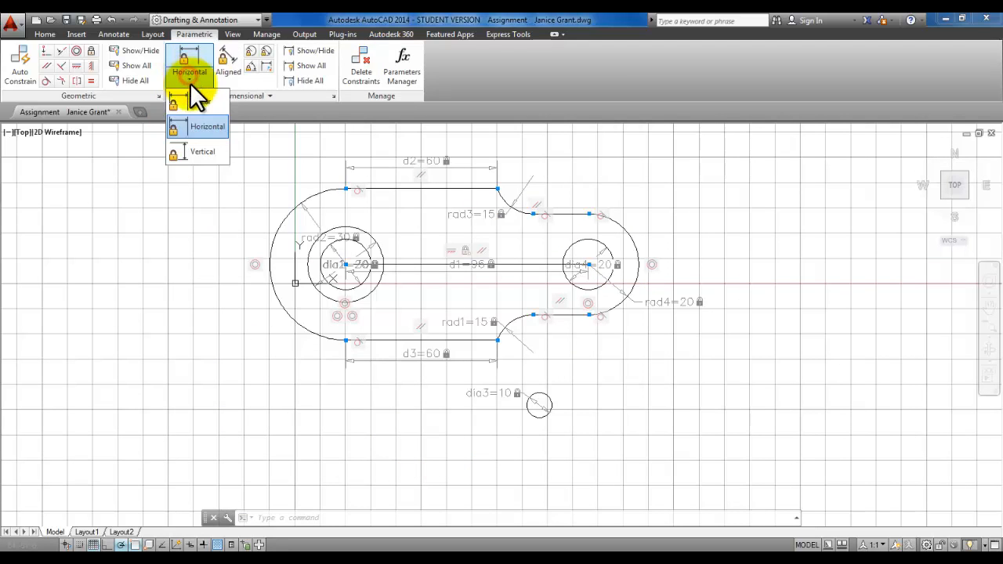
click(205, 128)
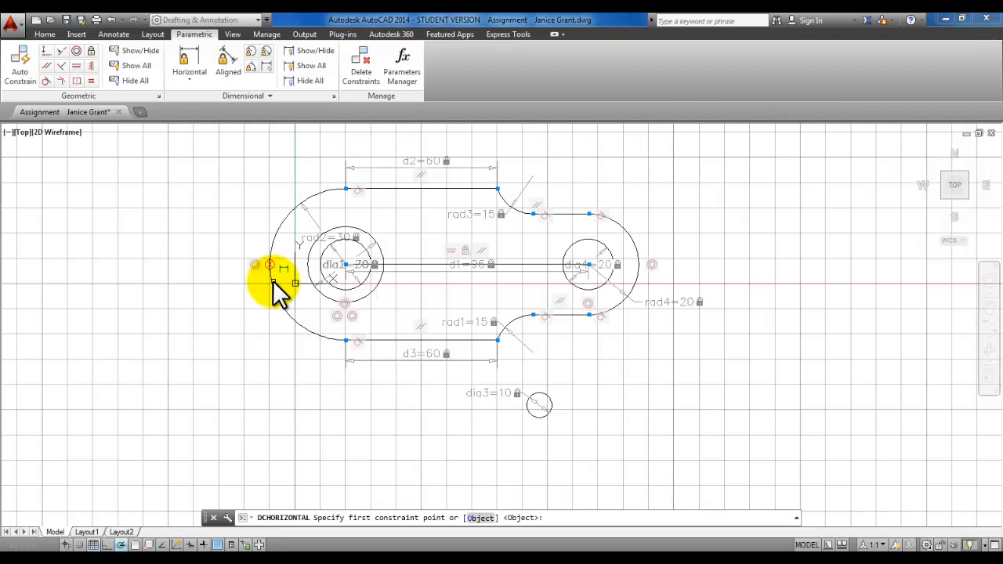
click(364, 278)
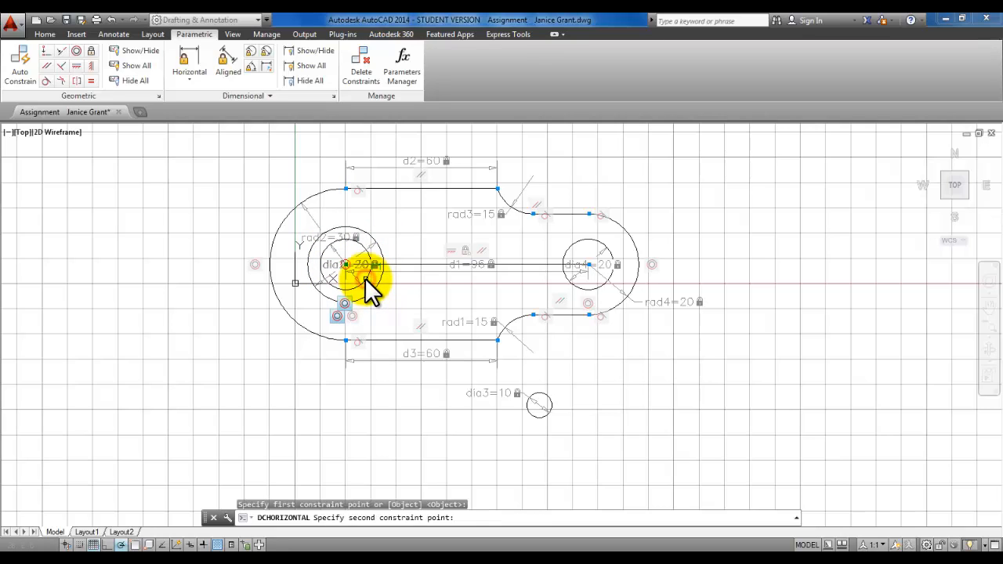
click(541, 417)
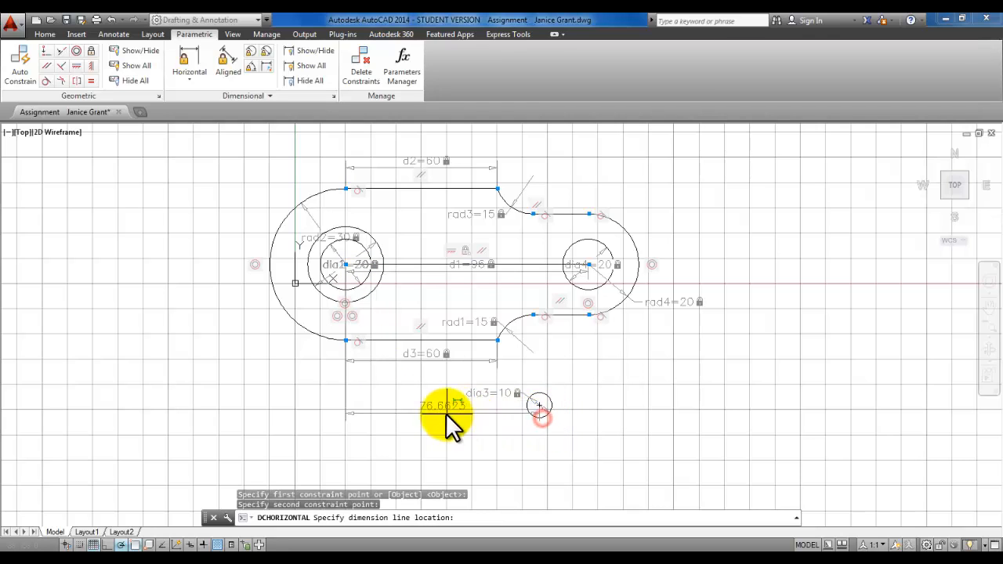
click(414, 435)
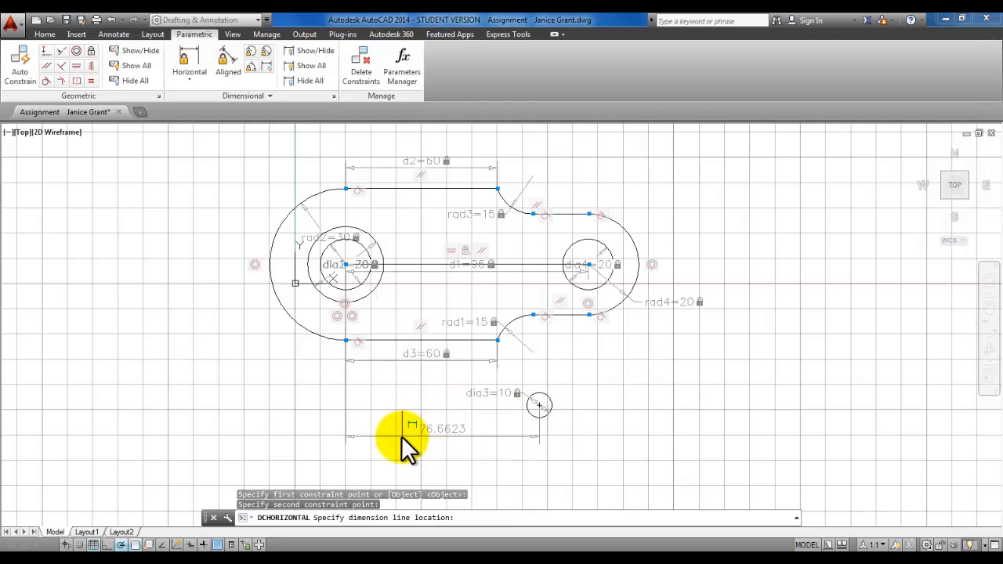
click(402, 439)
click(401, 437)
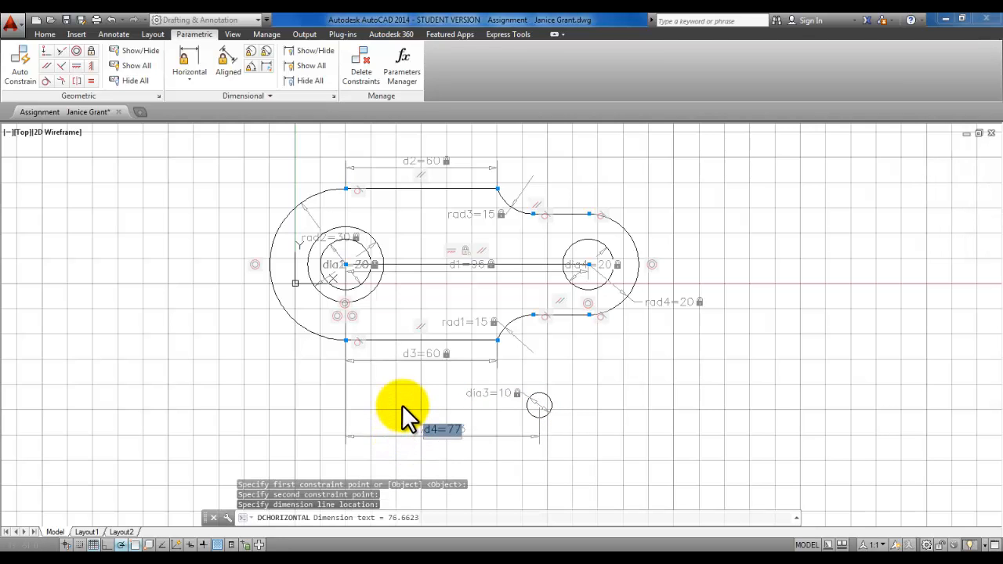
text(48)
key(Return)
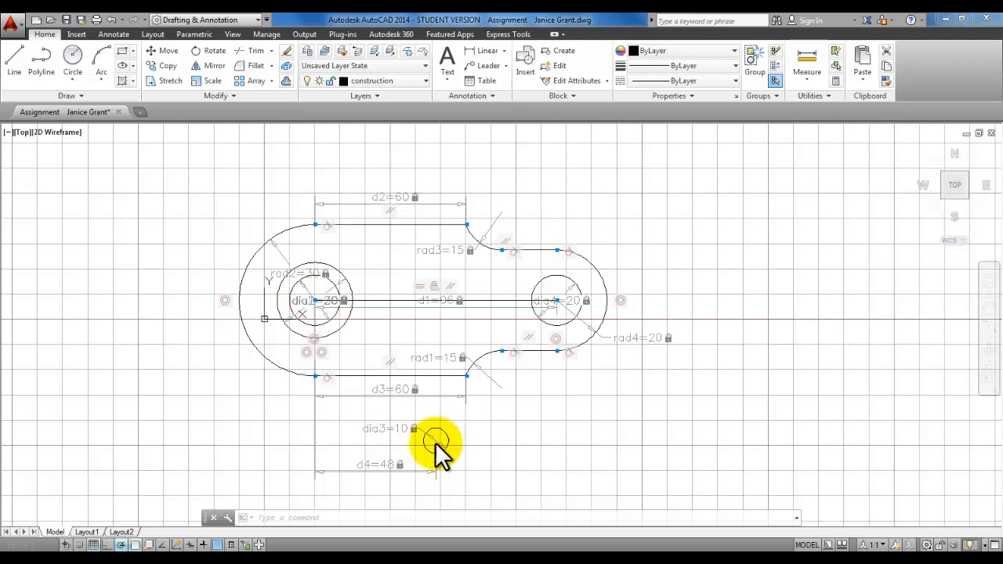
Add a vertical dimensional constraint of 0 between the outline's centre line and the centre of the 10-diameter circle.
click(194, 35)
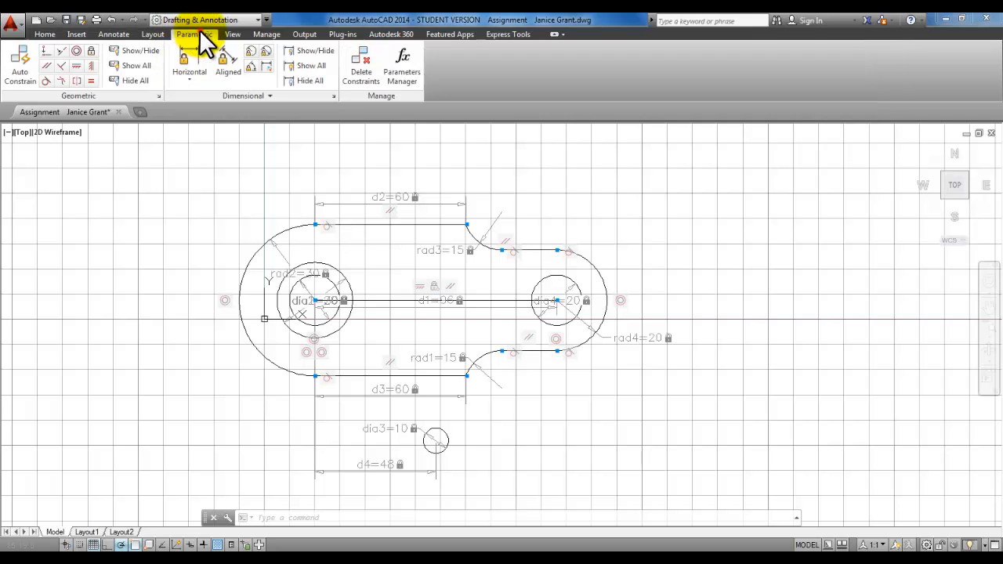
click(189, 77)
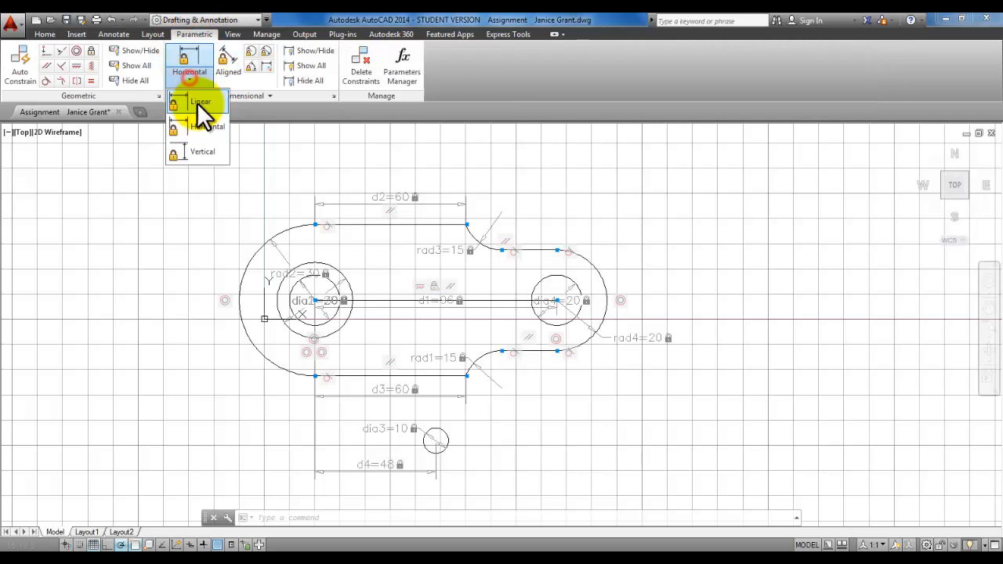
click(204, 152)
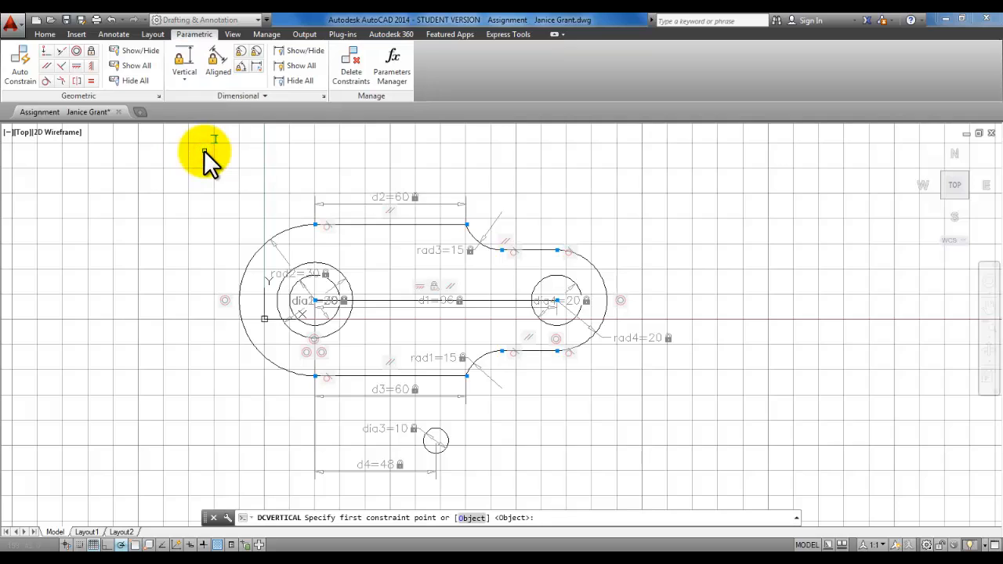
click(372, 300)
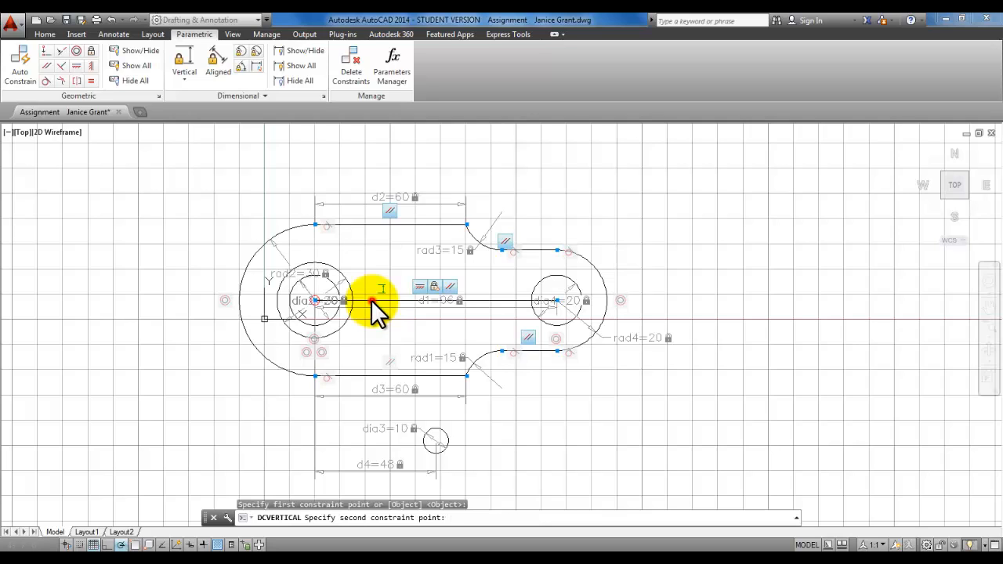
click(443, 432)
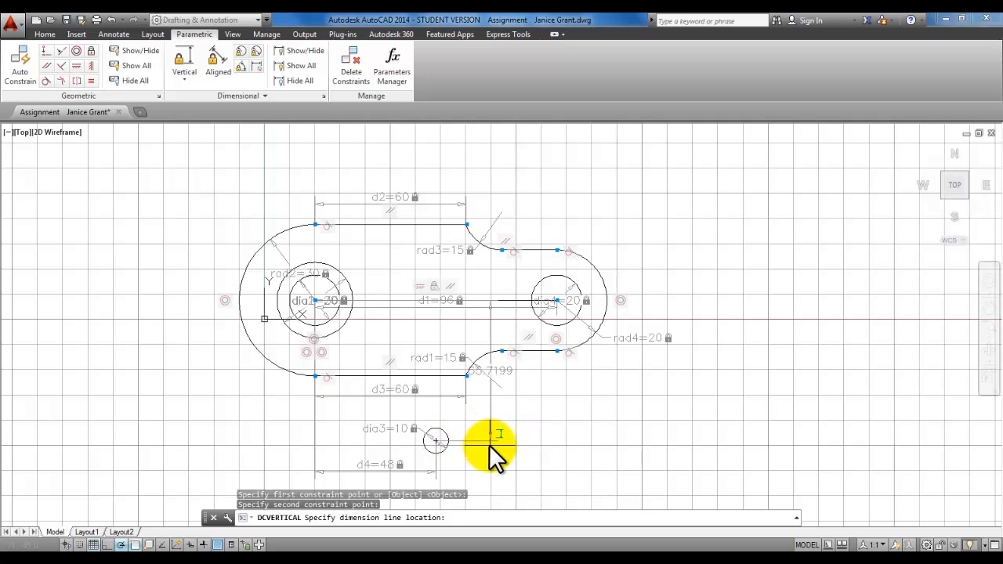
click(489, 426)
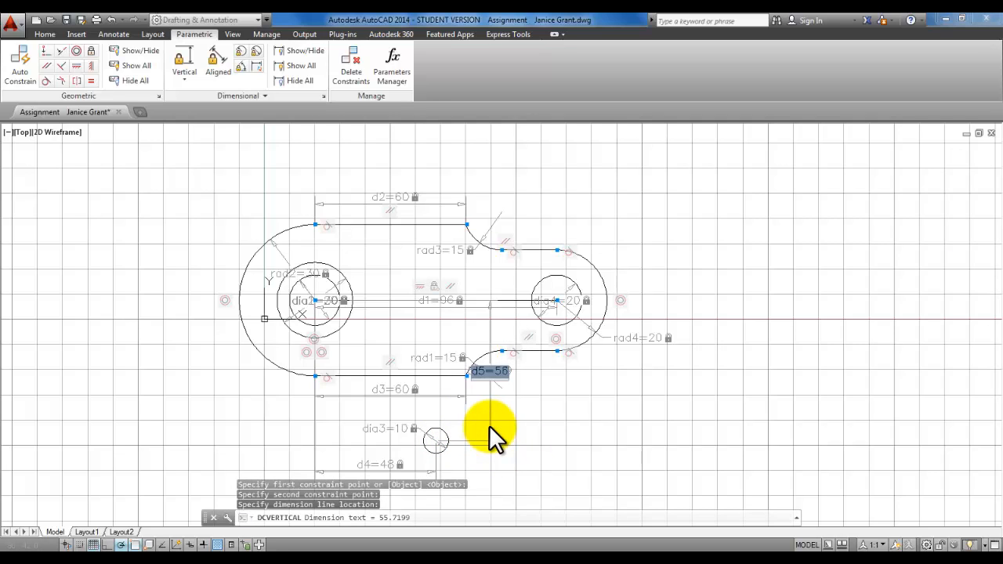
text(0)
key(Return)
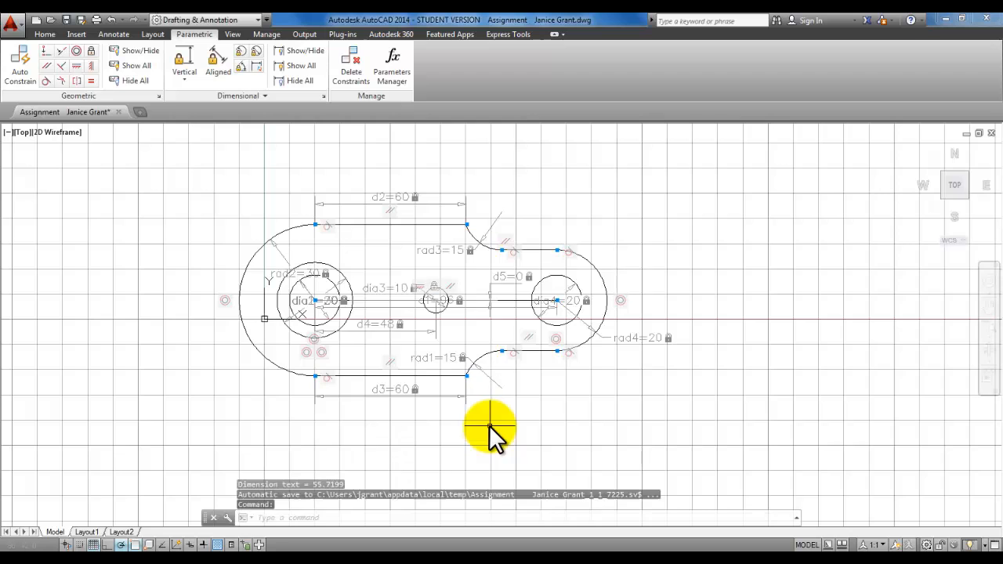
Start a multiline text block below the outline with a text height of 6, making its frame wide enough for a title.
scroll(477, 317, up, 2)
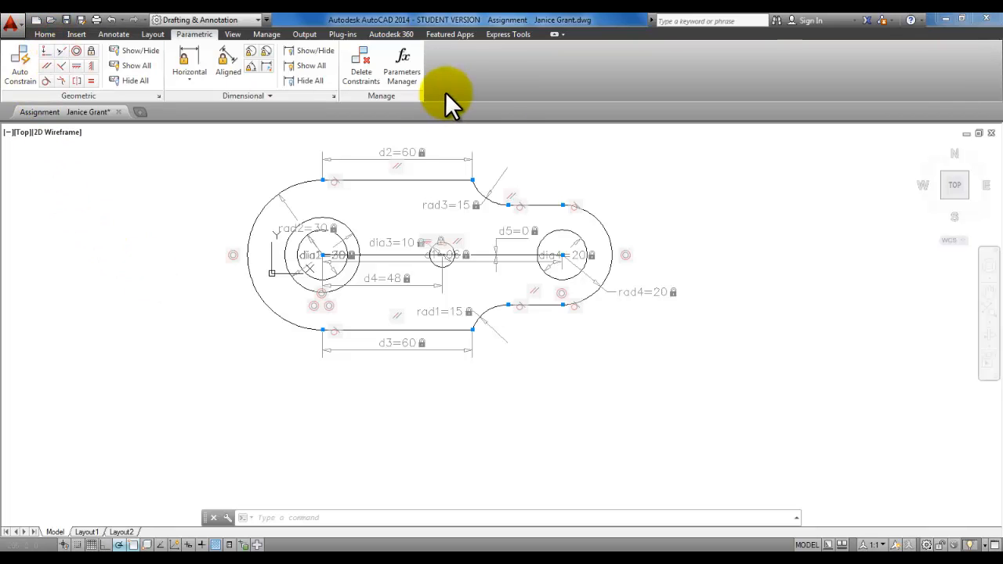
click(44, 35)
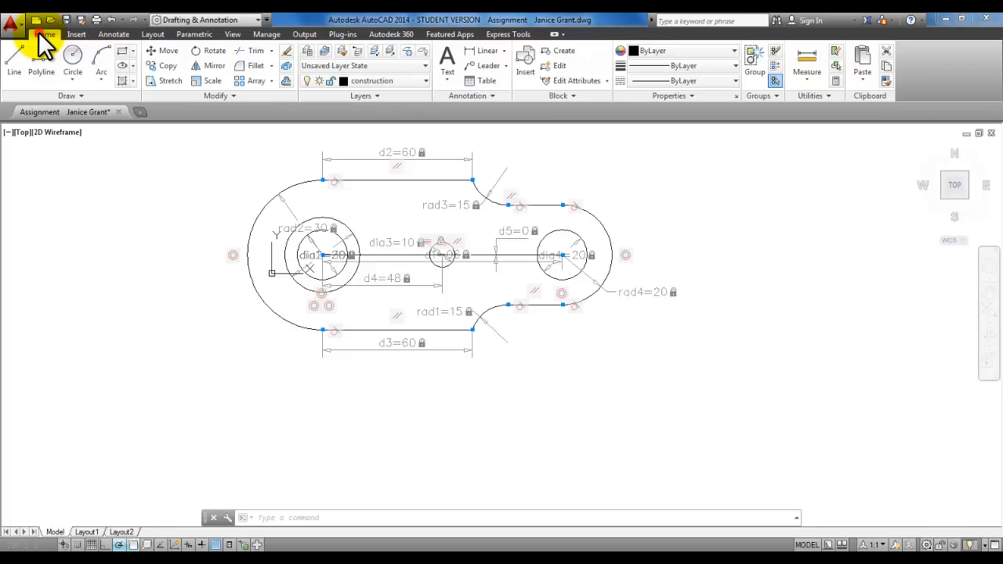
click(448, 78)
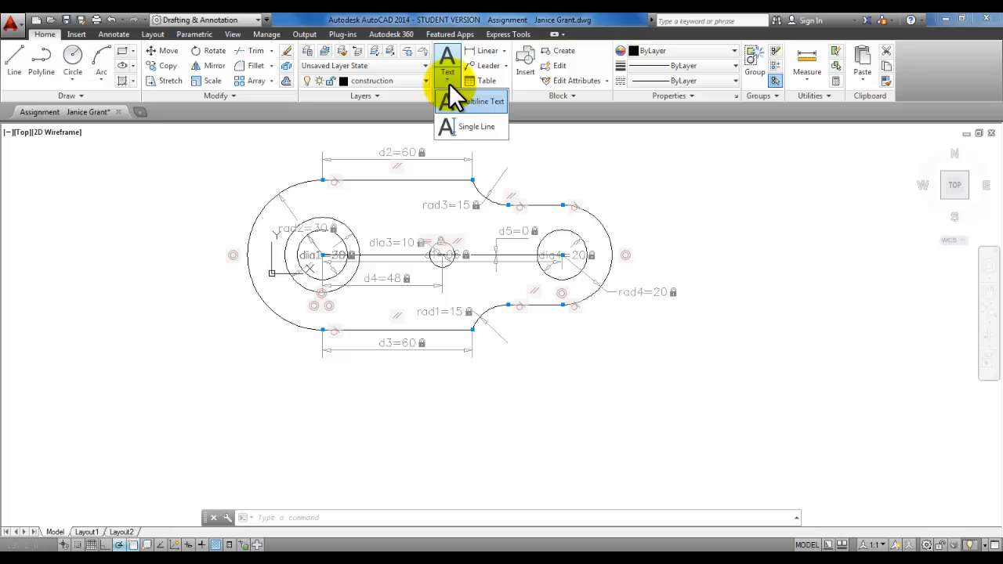
click(475, 102)
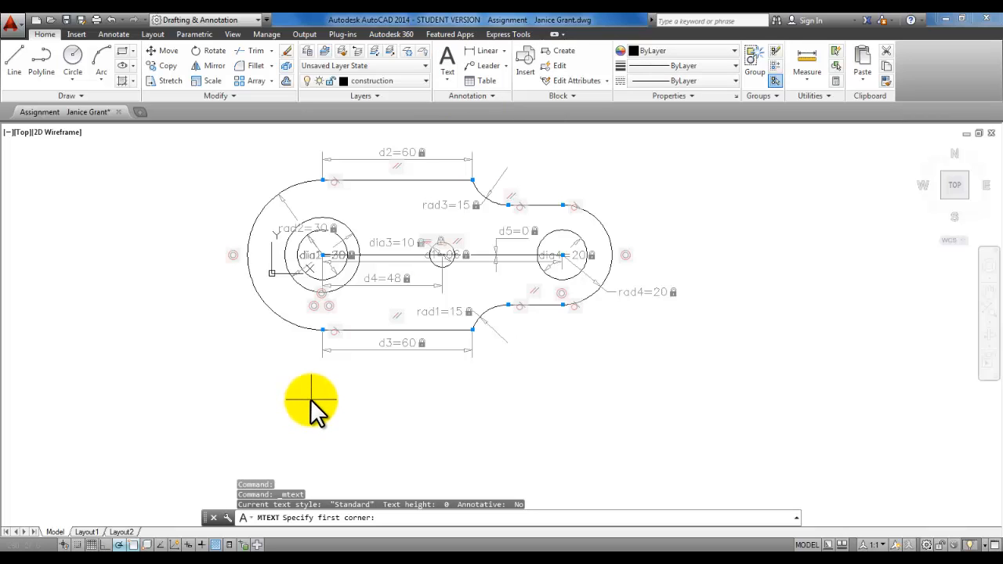
click(310, 399)
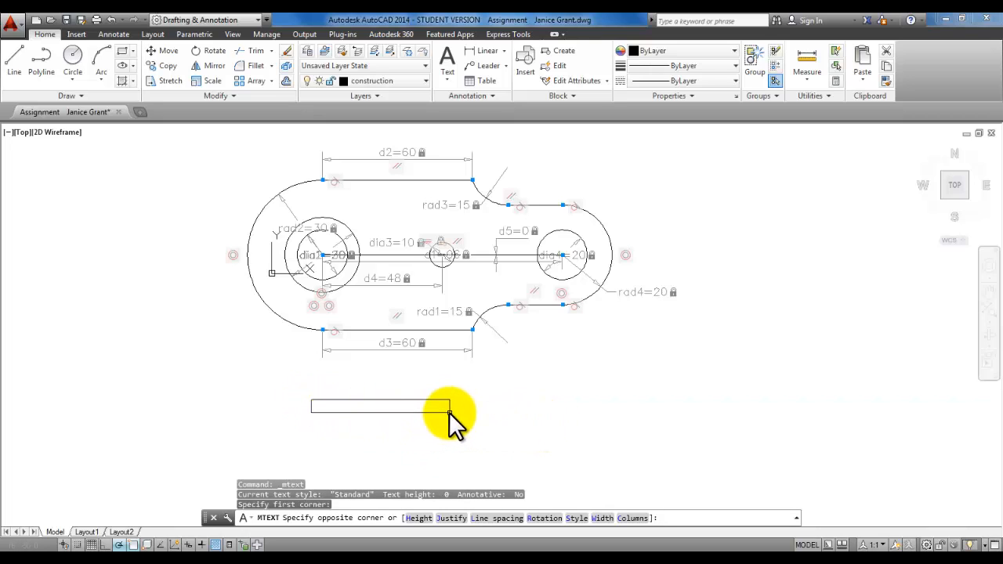
text(h)
key(Return)
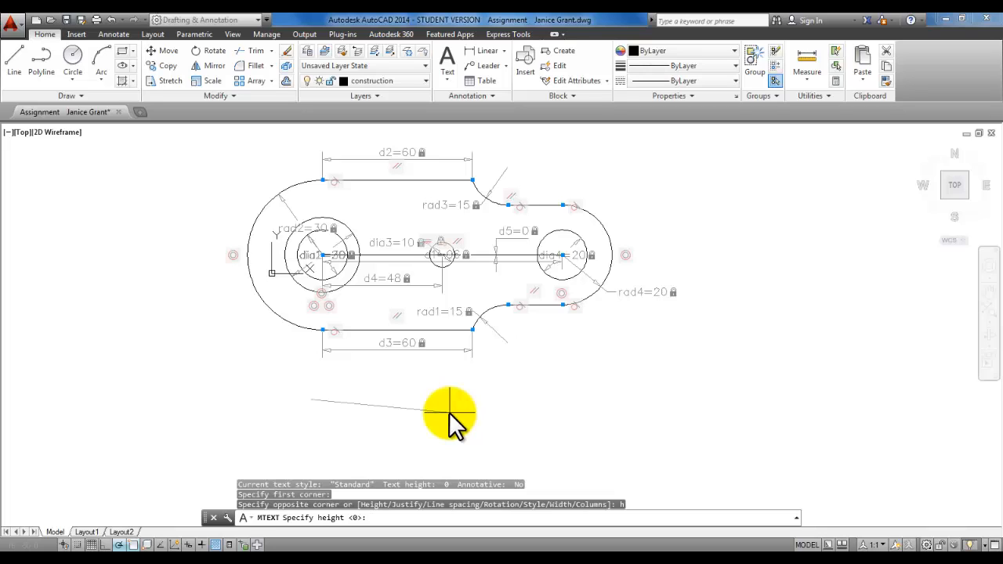
text(6)
key(Return)
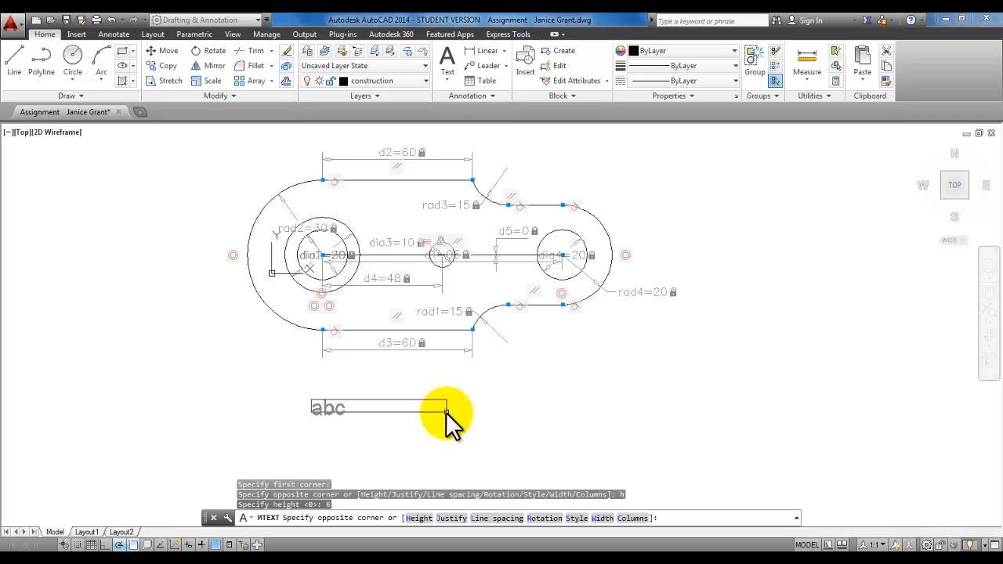
click(583, 449)
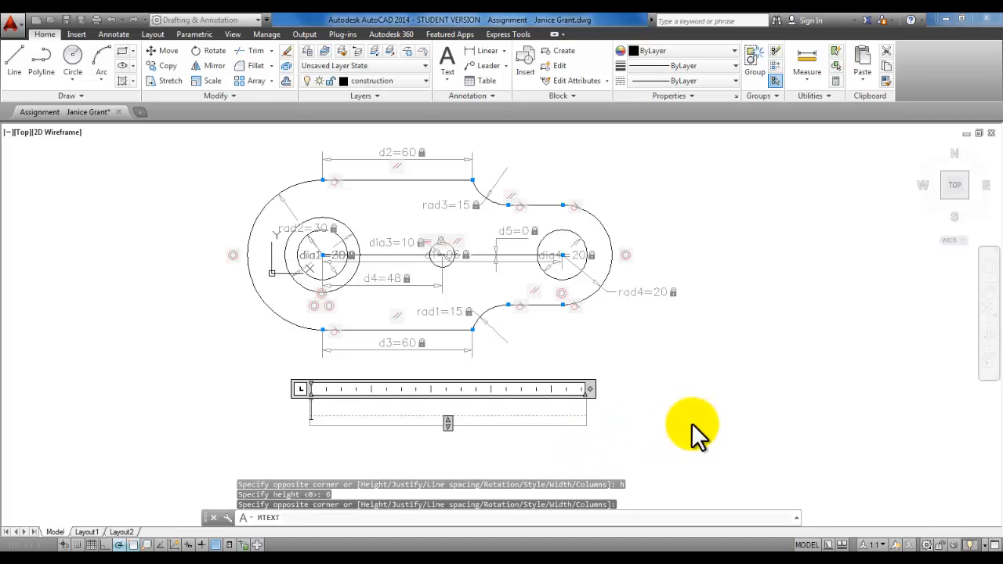
Enter the title PARAMETRIC TOOLS in the text block, with the drafter's full name in capitals on the second line.
text(PAQ)
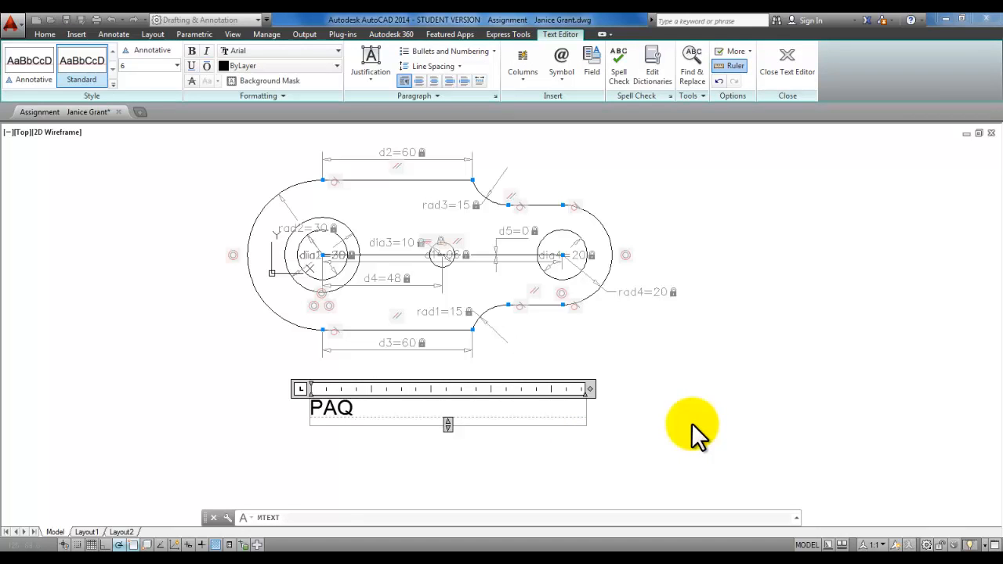
key(BackSpace)
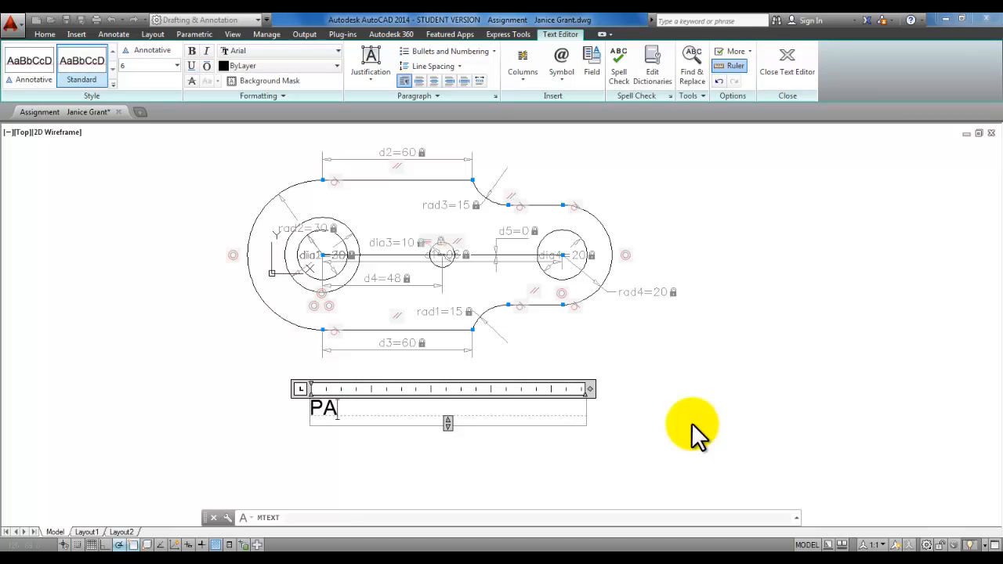
text(RAMETRIC TOOLS)
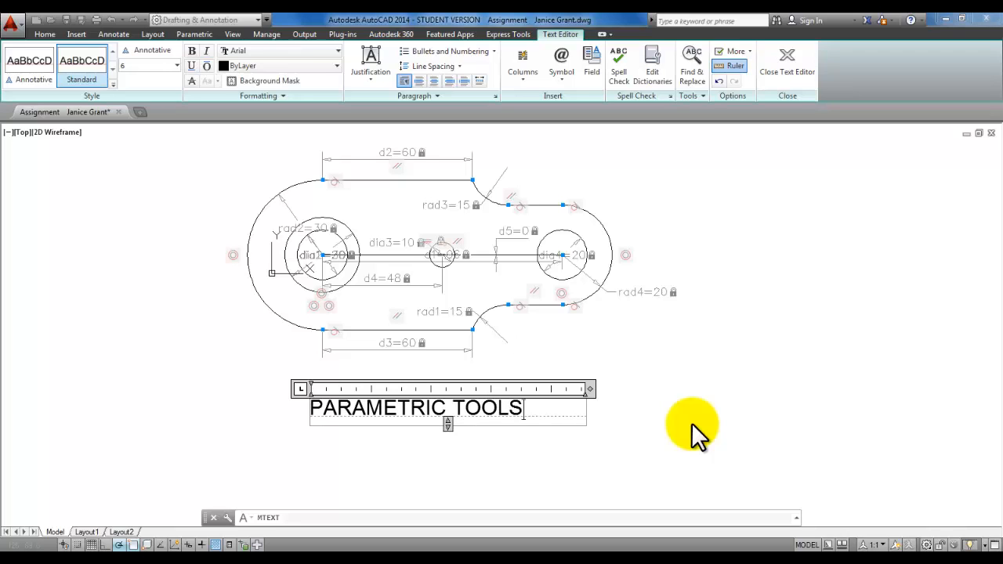
key(Return)
text(JANICE GRANT)
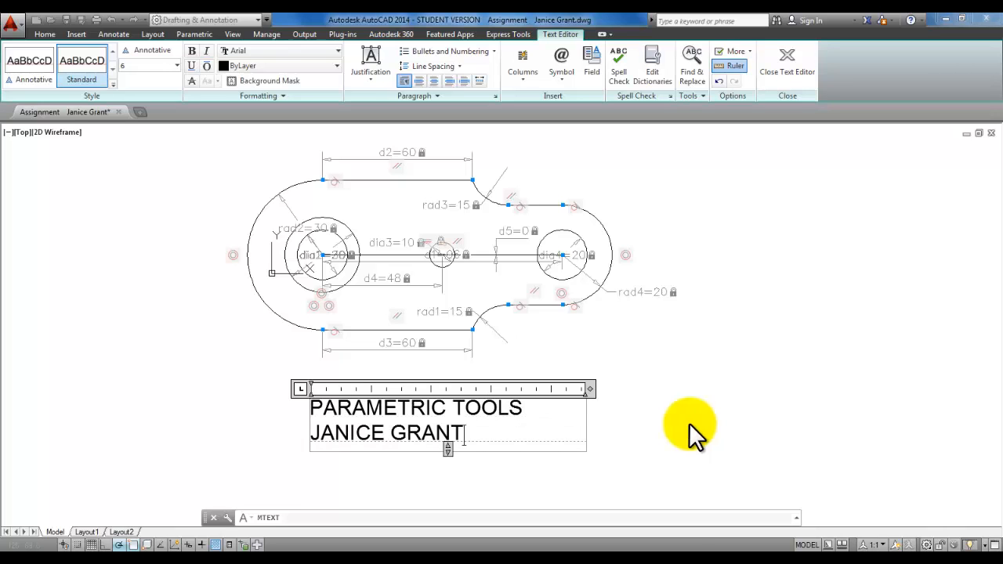
drag(532, 406, 316, 411)
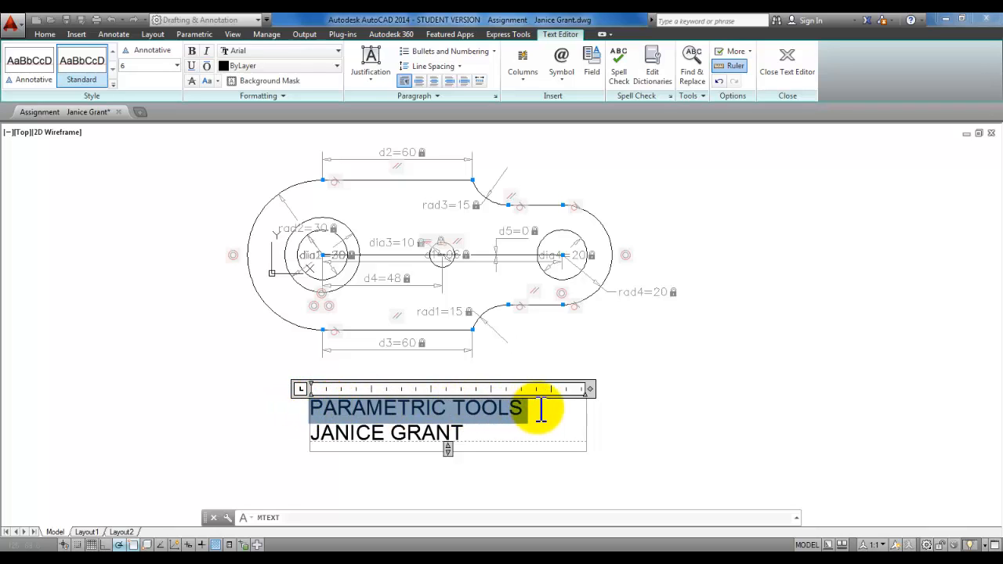
drag(537, 408, 303, 408)
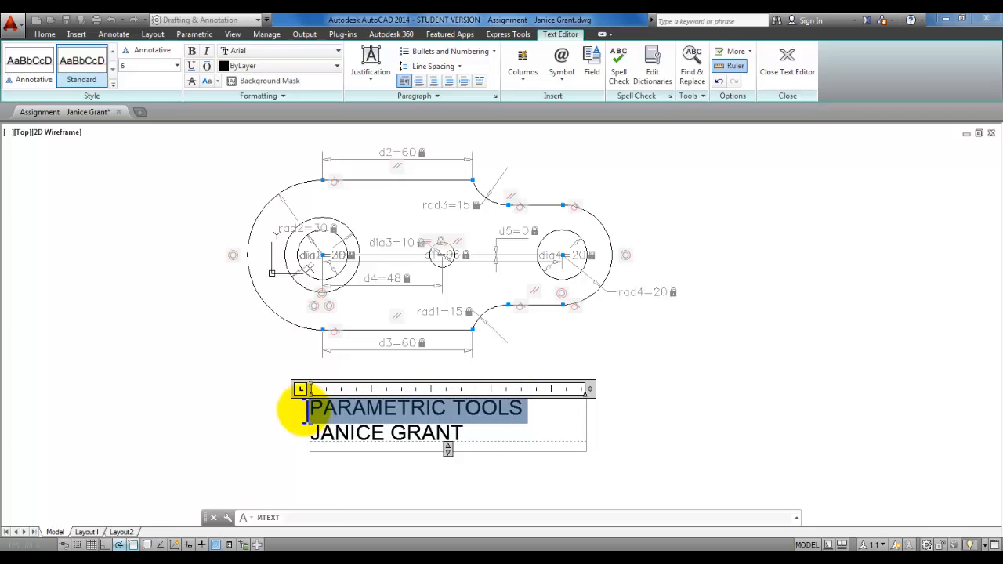
click(189, 64)
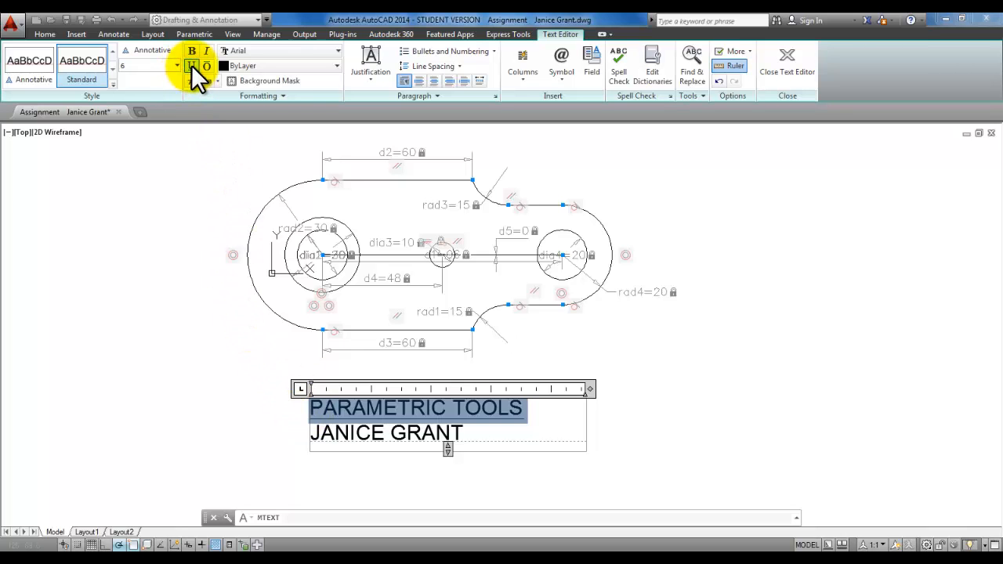
click(191, 65)
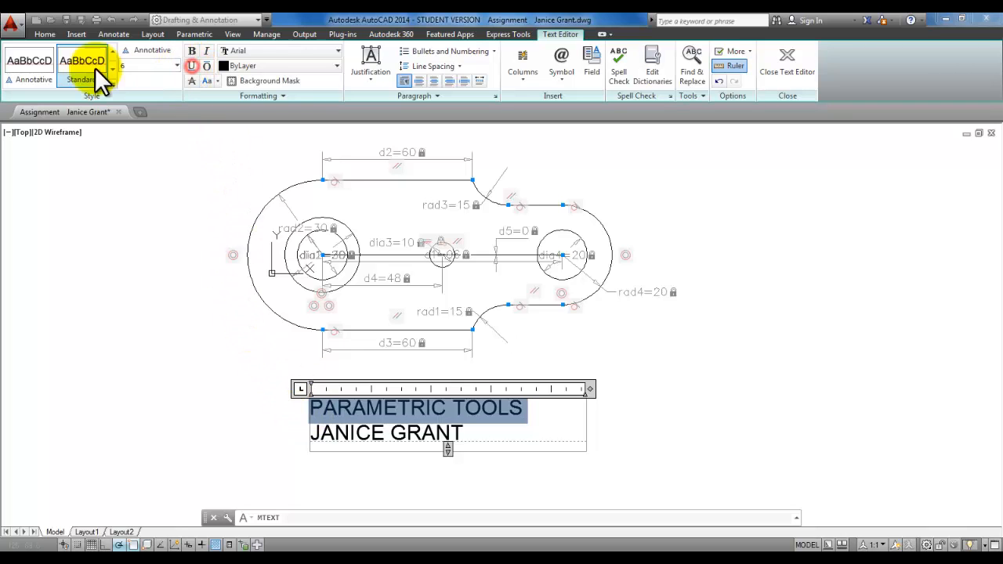
Underline only the PARAMETRIC TOOLS line of the text block and finish editing the text.
click(765, 382)
click(494, 412)
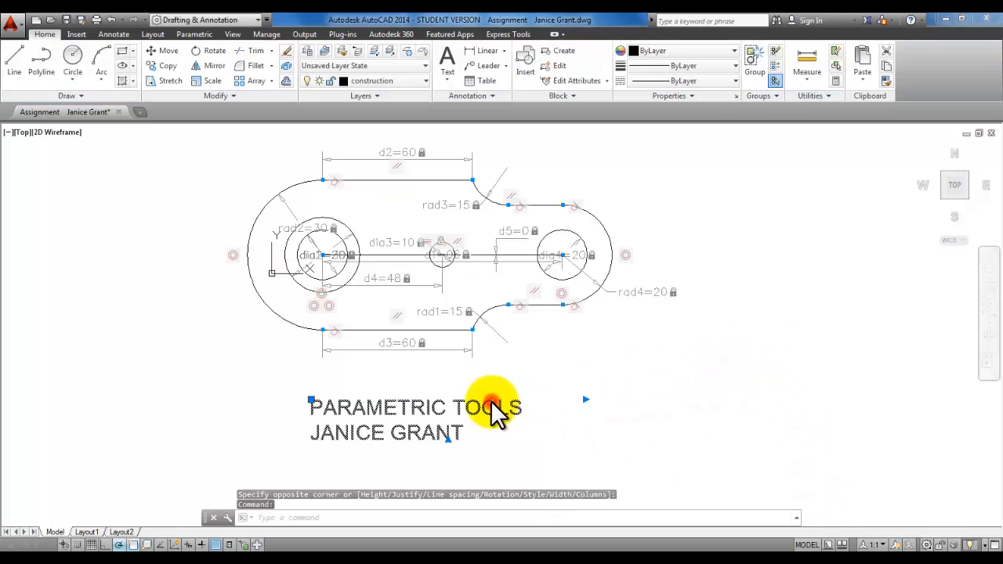
double_click(494, 412)
drag(528, 405, 287, 419)
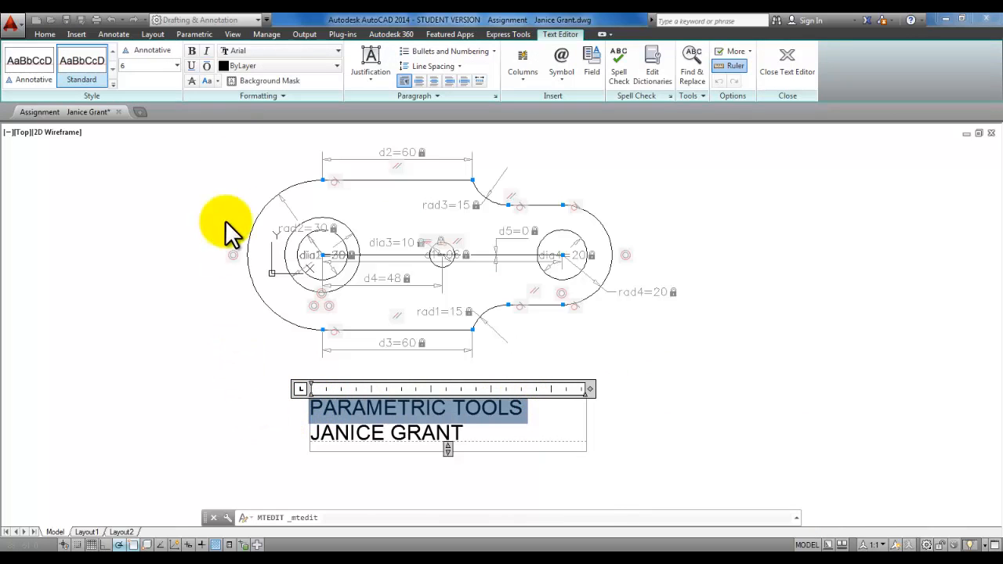
click(191, 65)
click(732, 381)
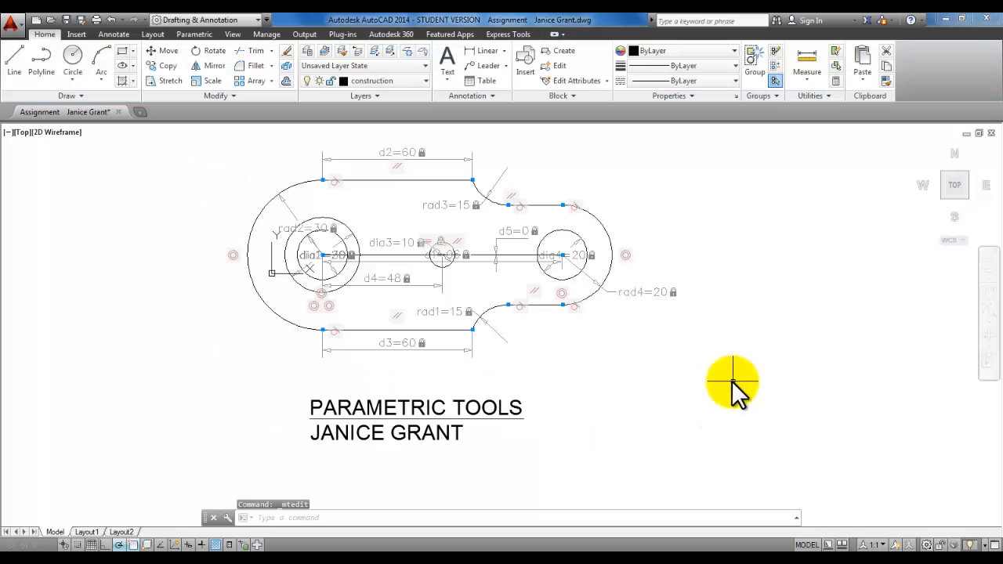
Reduce the height of both lines in the title text block to 4 and finish editing the text.
middle_drag(559, 376, 604, 382)
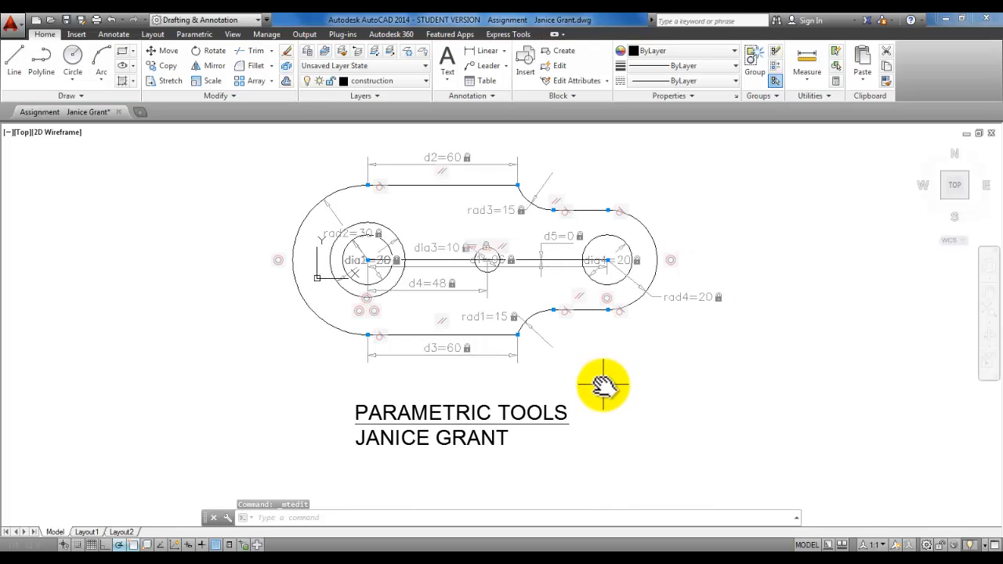
double_click(488, 411)
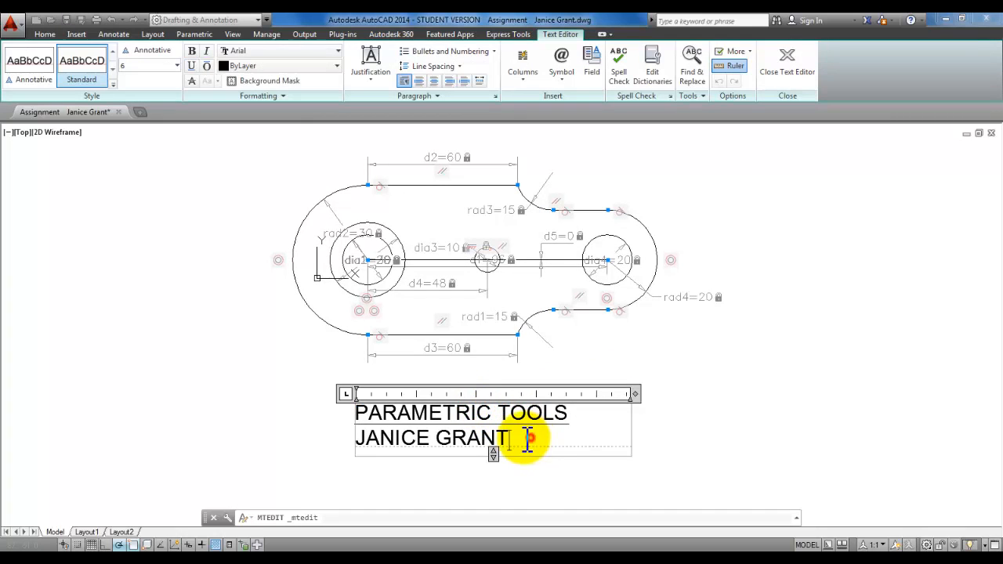
key(ctrl+a)
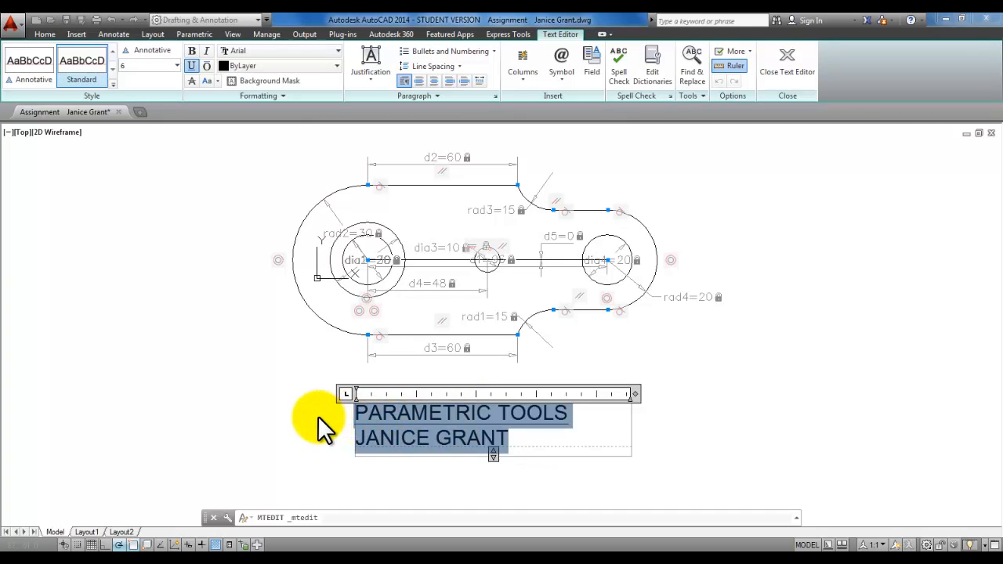
click(132, 68)
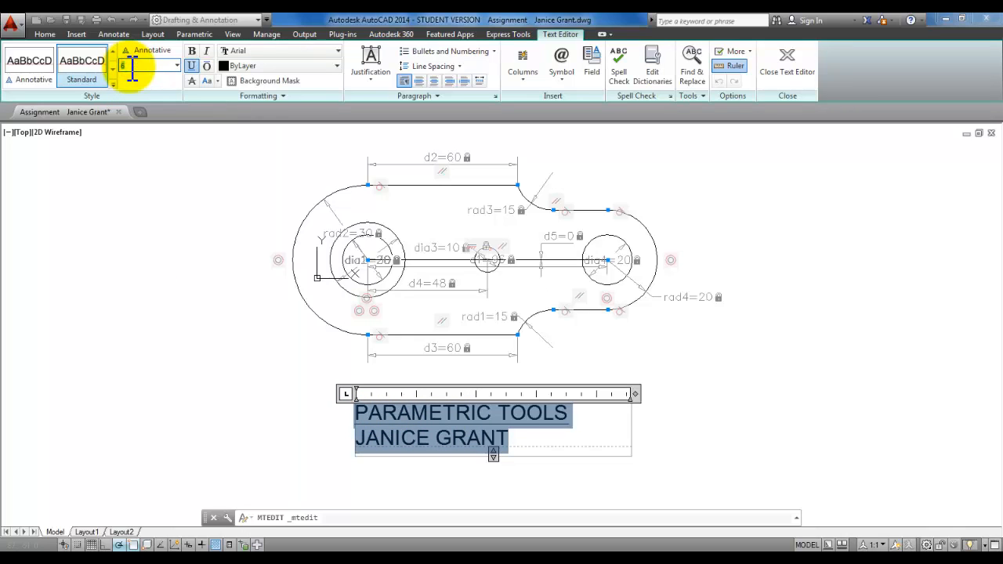
text(4)
key(Return)
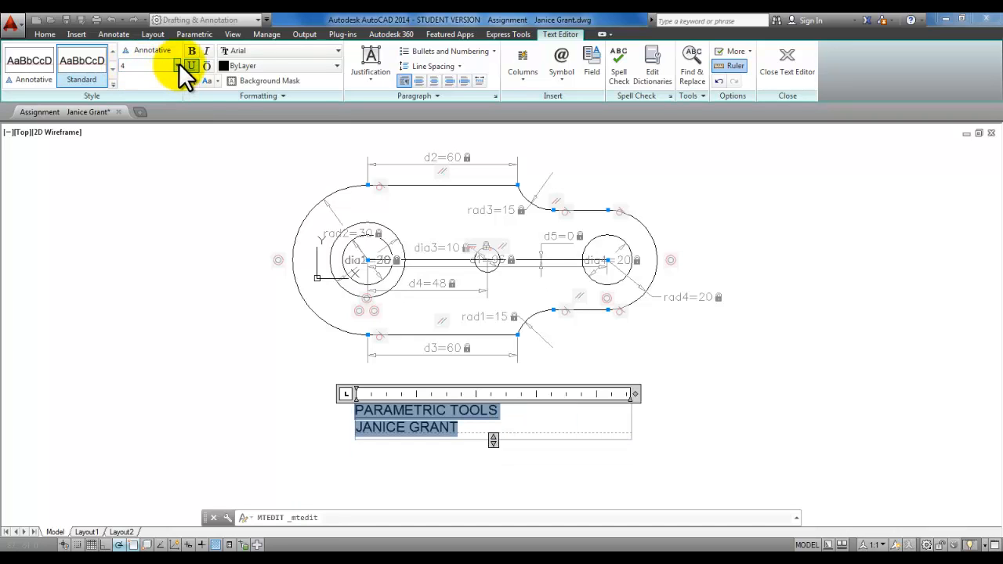
click(251, 375)
Move the title text block slightly right and up so it sits closer beneath the outline.
click(417, 406)
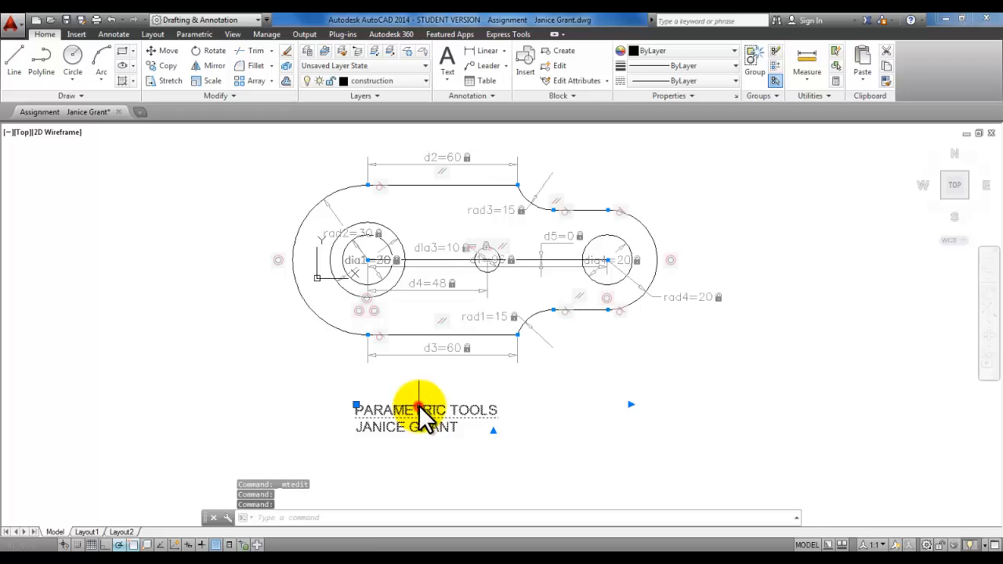
drag(421, 409, 444, 402)
middle_drag(570, 349, 567, 366)
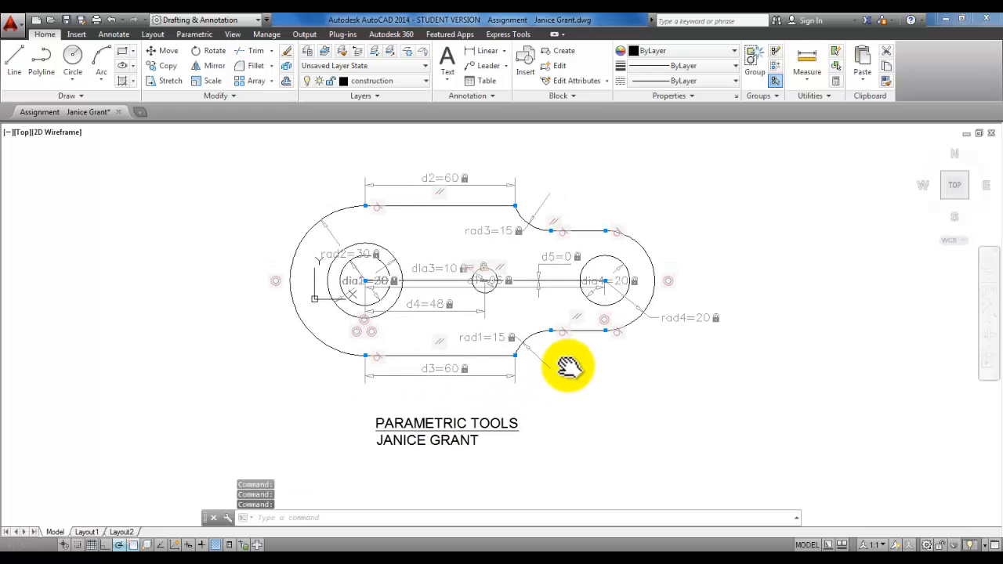